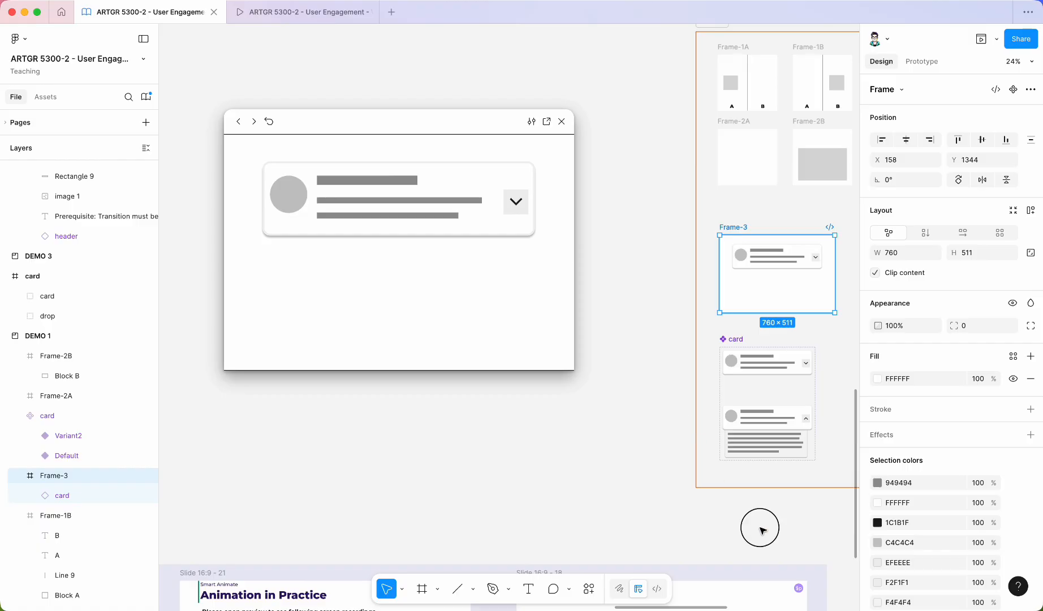
Test the card's expand toggle in the prototype preview window and zoom to the card frame on the canvas.
scroll(833, 513, "up", 3)
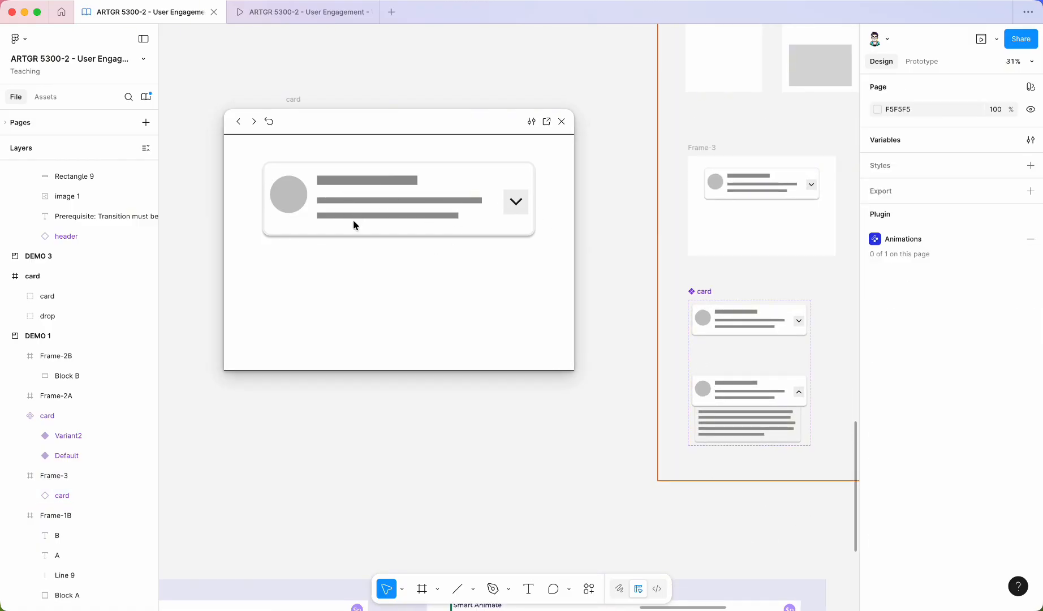
left_click(520, 209)
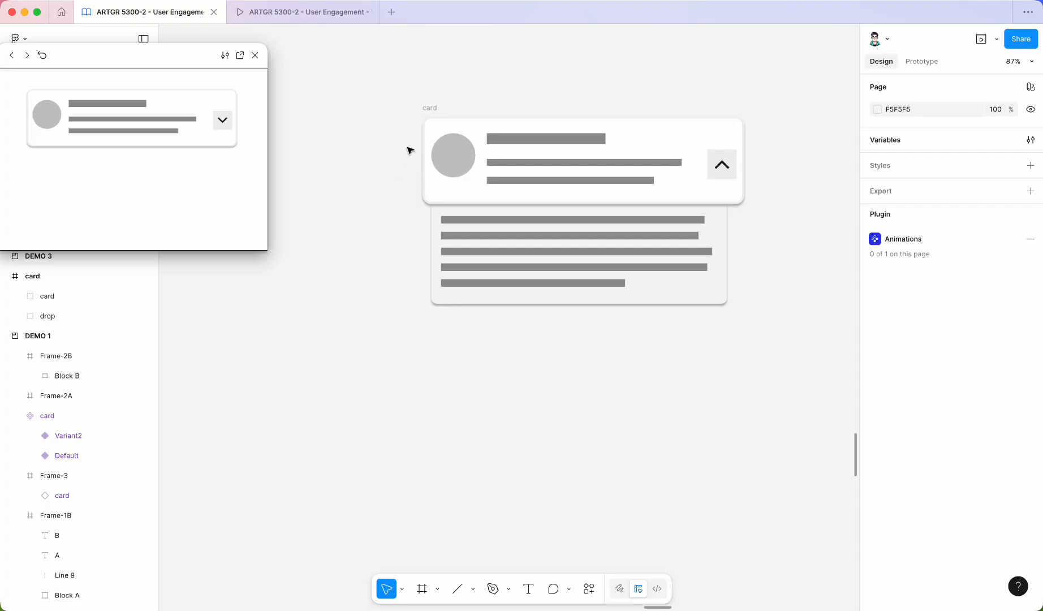
scroll(417, 186, "down", 3, "super")
scroll(417, 187, "down", 1, "super")
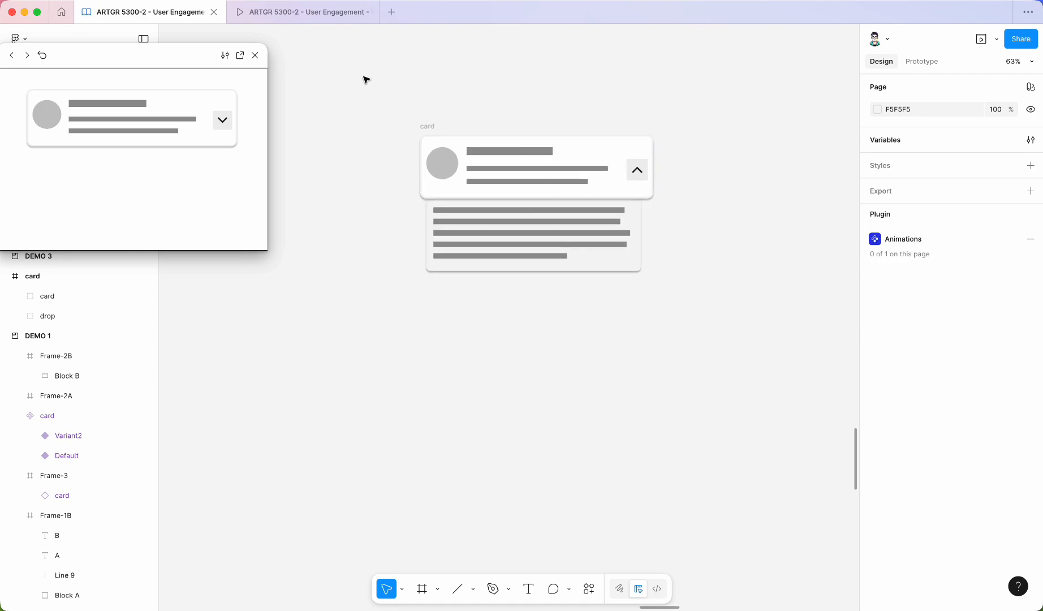
Select the expanded card frame and duplicate it, placing the copy below the original.
left_click_drag(357, 75, 743, 315)
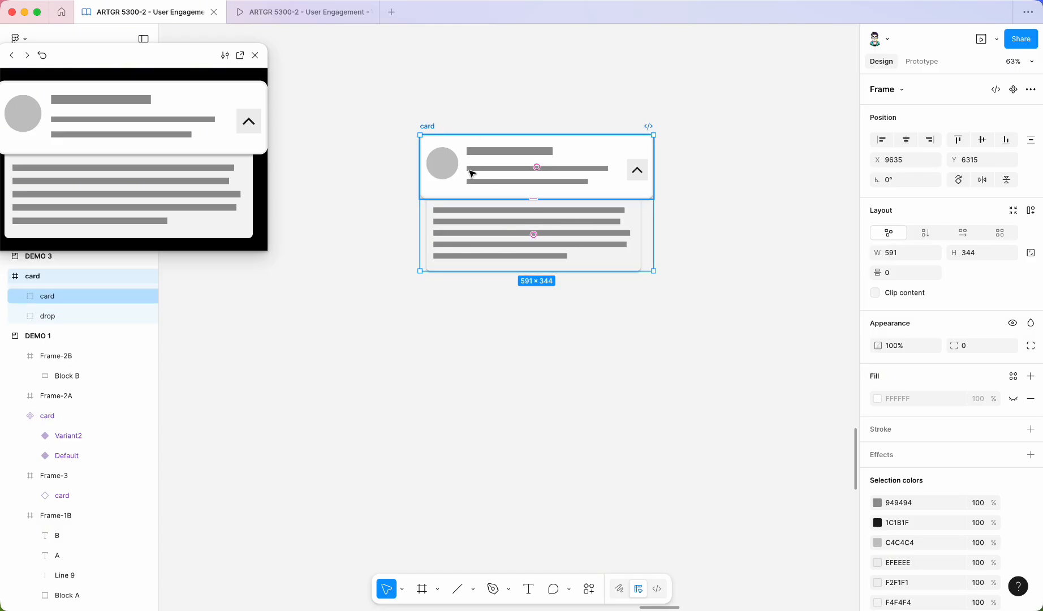
scroll(494, 188, "down", 2)
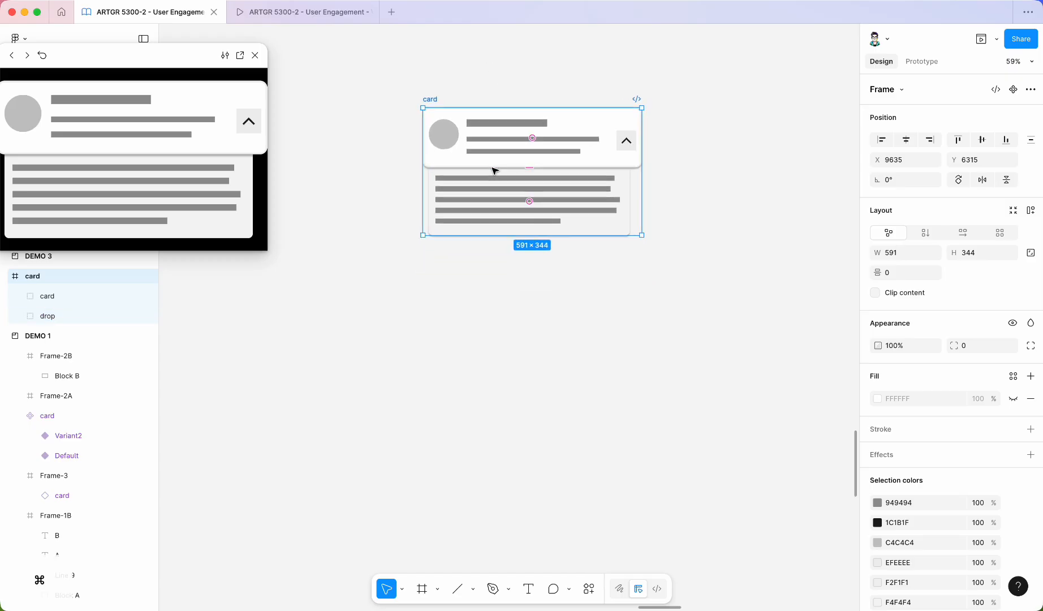
right_click(485, 140)
left_click(233, 279)
mouse_move(430, 100)
left_mouse_down()
mouse_move(459, 86)
mouse_move(414, 74)
mouse_move(445, 89)
left_mouse_up()
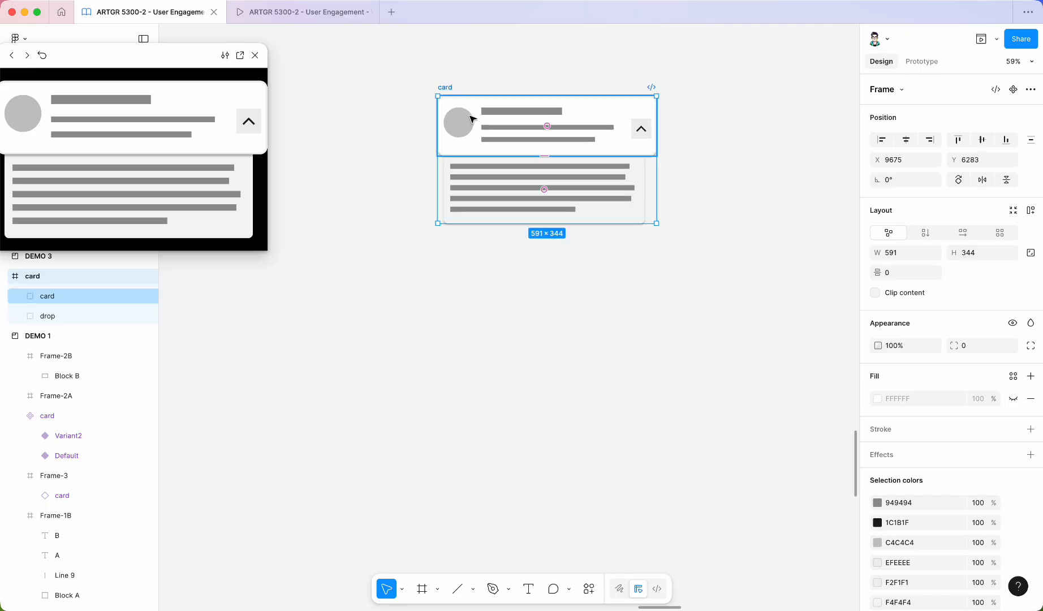
left_click_drag(477, 129, 467, 331)
left_click(347, 330)
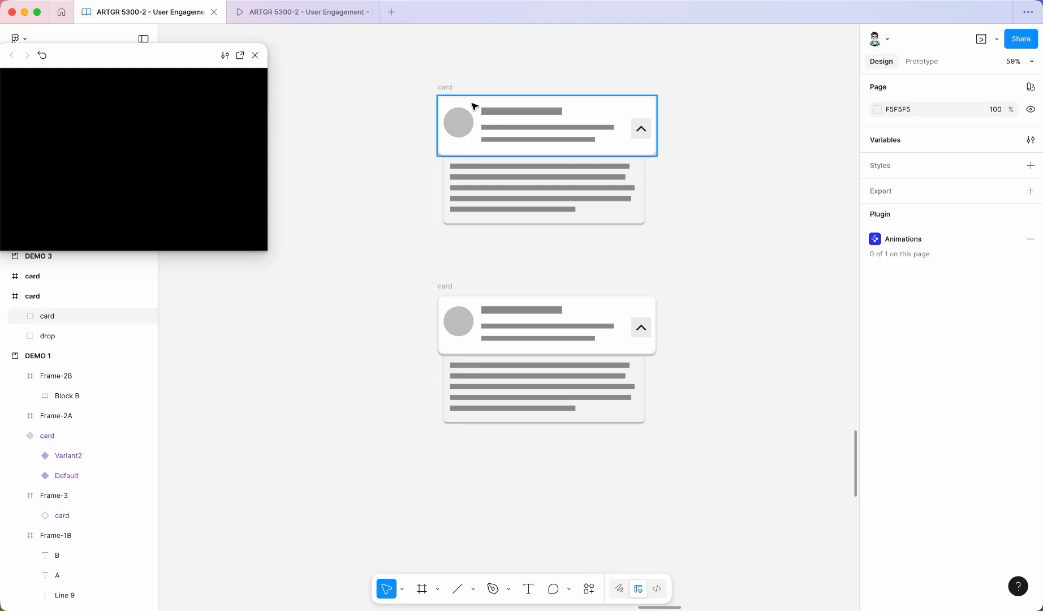
Move the top card's drop panel group up so it sits hidden behind the card header.
left_click(442, 89)
left_click(445, 286)
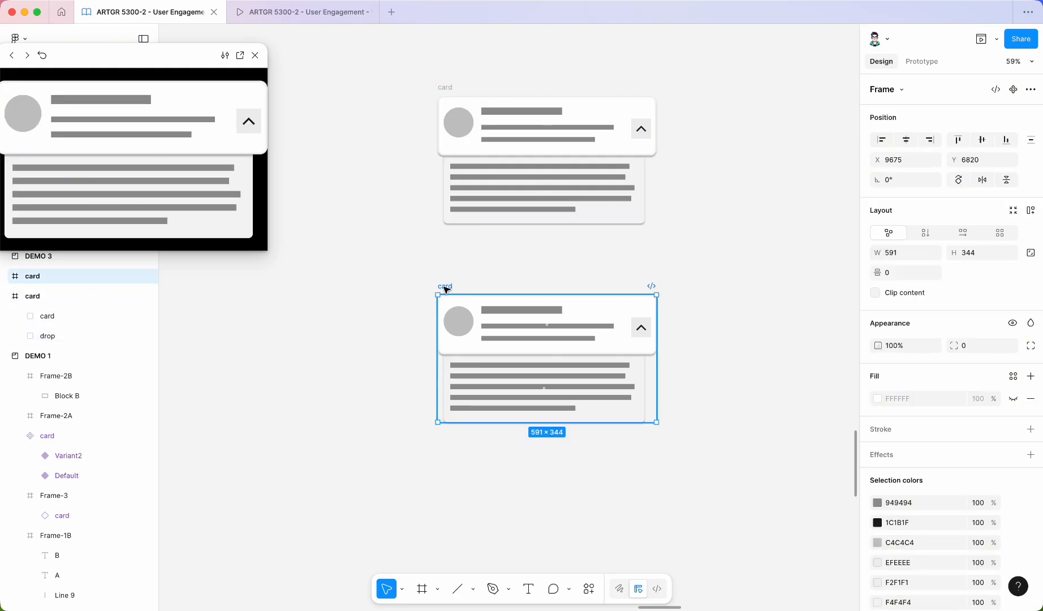
left_click(571, 199)
scroll(670, 135, "up", 3)
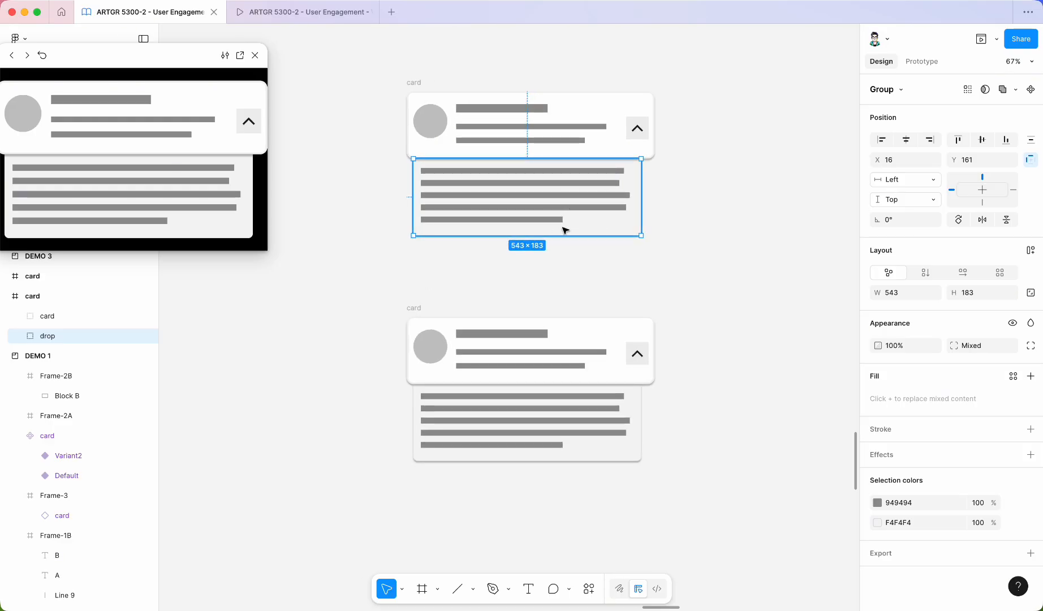
left_click_drag(564, 226, 573, 169)
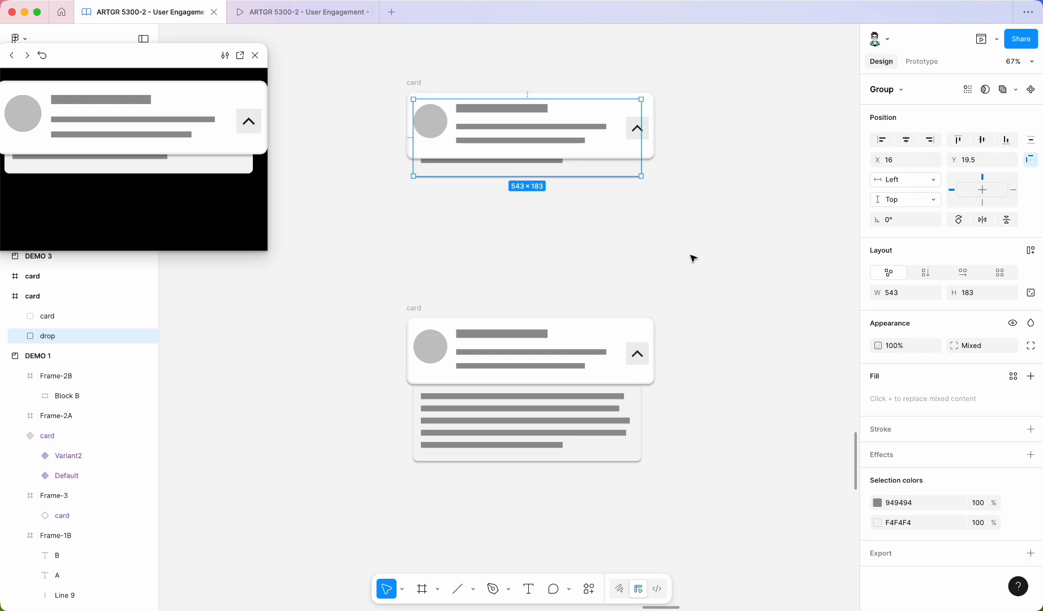
left_click_drag(887, 345, 769, 344)
Resize the top card frame's height to 161 so it only fits the header.
left_click(600, 199)
scroll(600, 200, "down", 2)
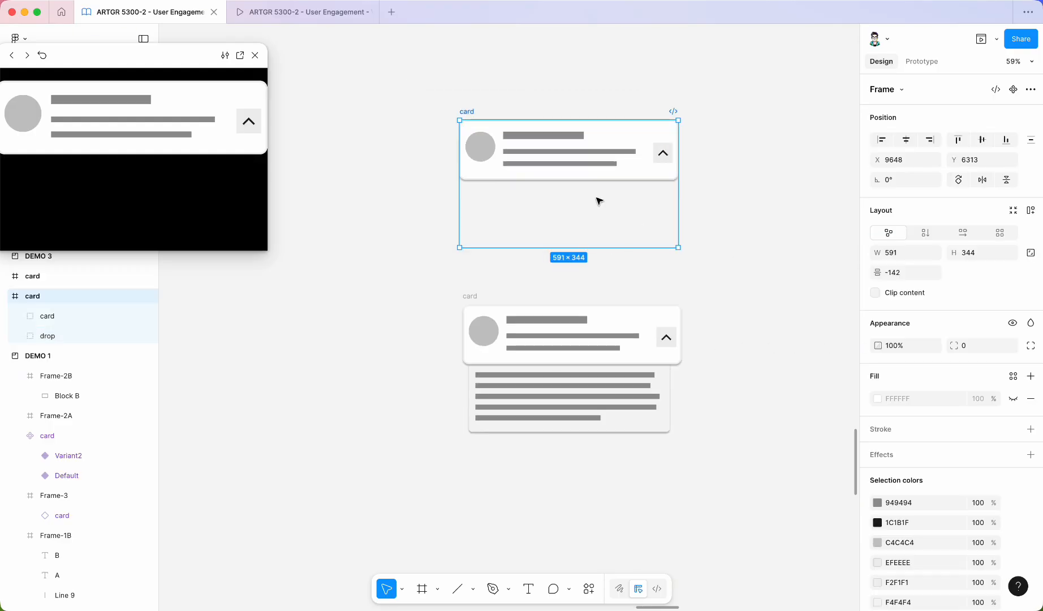
scroll(604, 197, "up", 3)
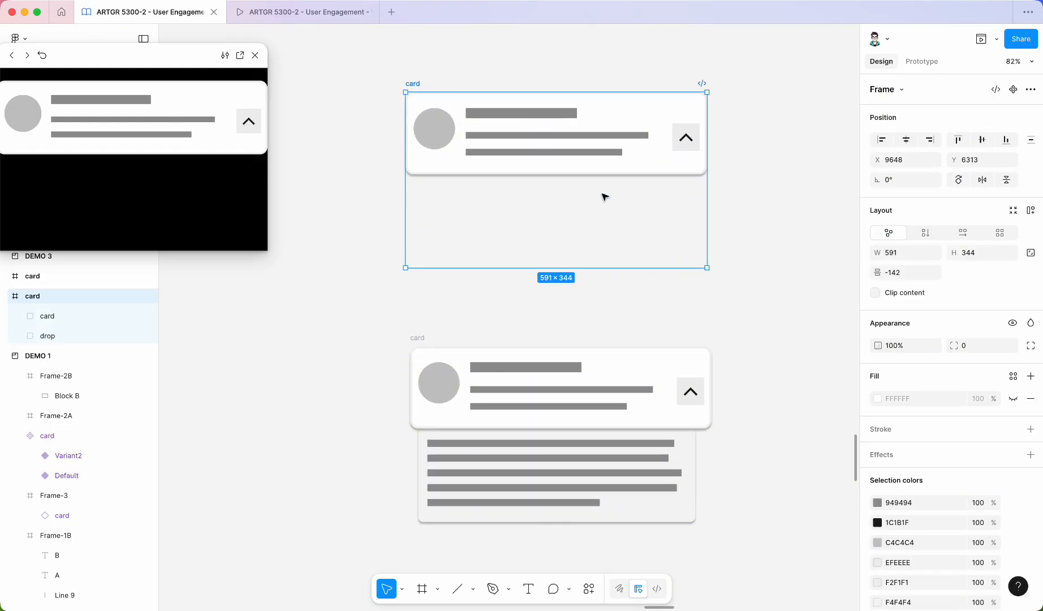
left_click_drag(636, 274, 650, 173)
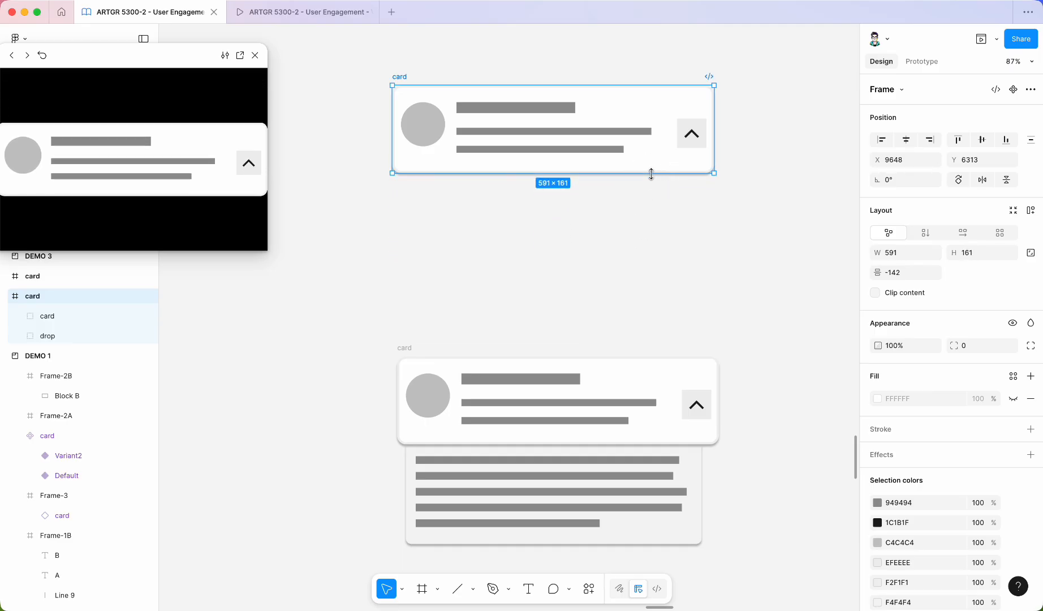
Connect the top card's button to the bottom card with an On click, Navigate to, Smart animate interaction.
scroll(552, 215, "down", 2)
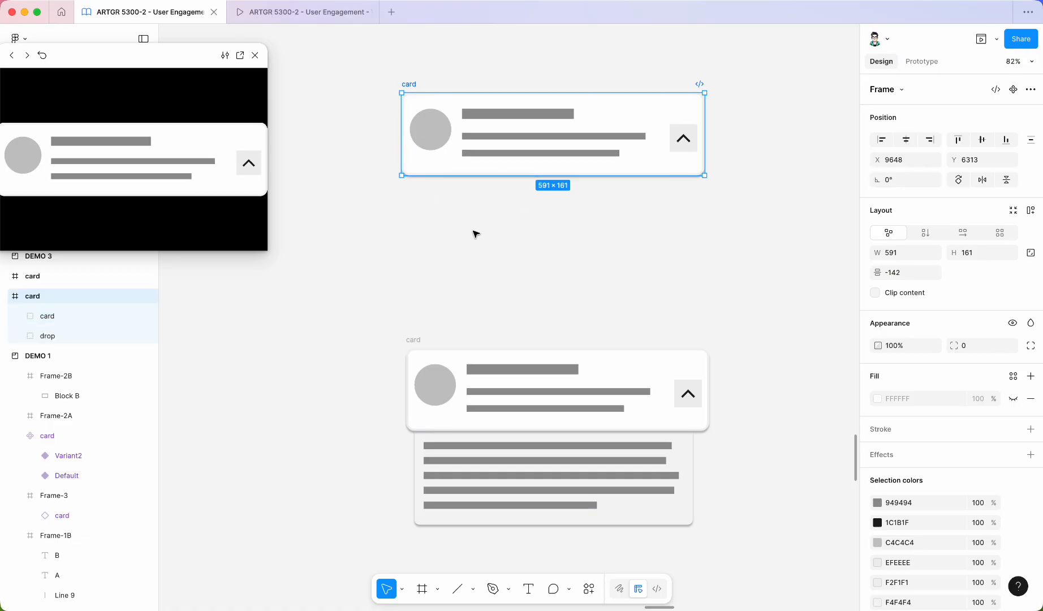
scroll(489, 274, "down", 3)
left_click(495, 268)
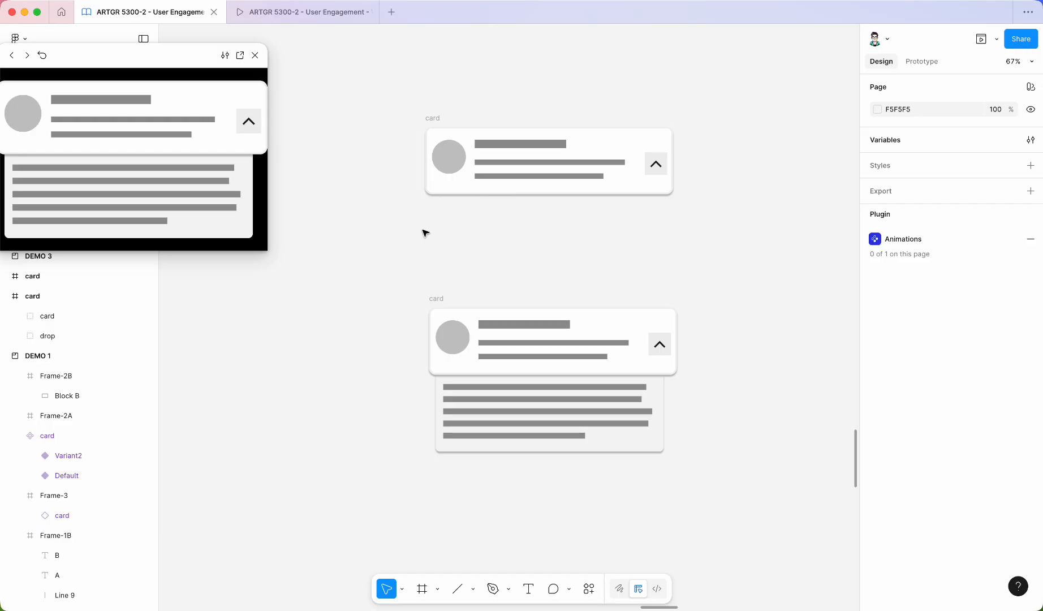
left_click(646, 163)
double_click(655, 164)
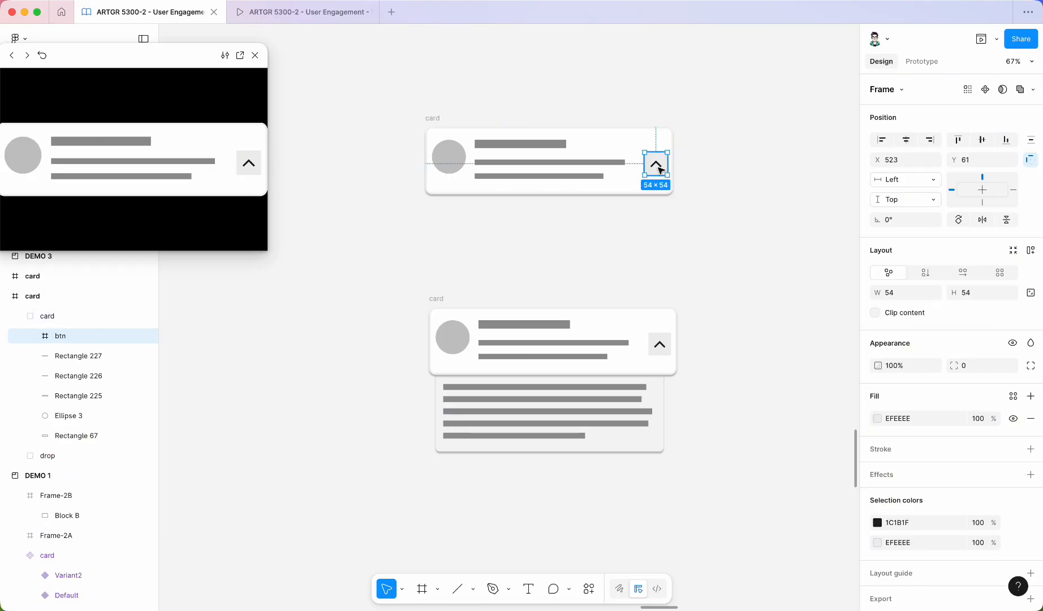
left_click(932, 64)
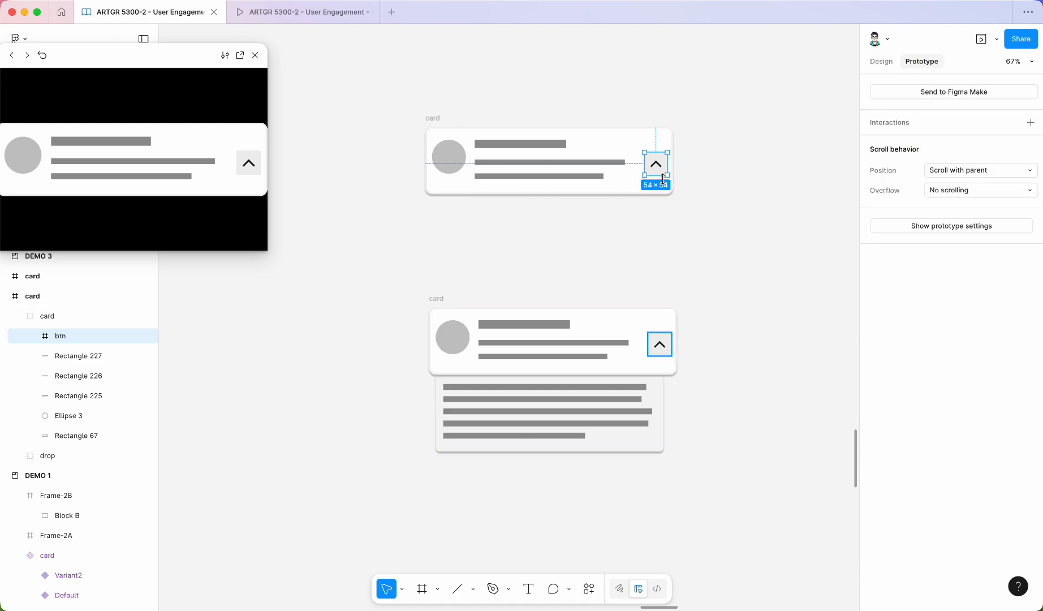
left_click_drag(656, 175, 547, 322)
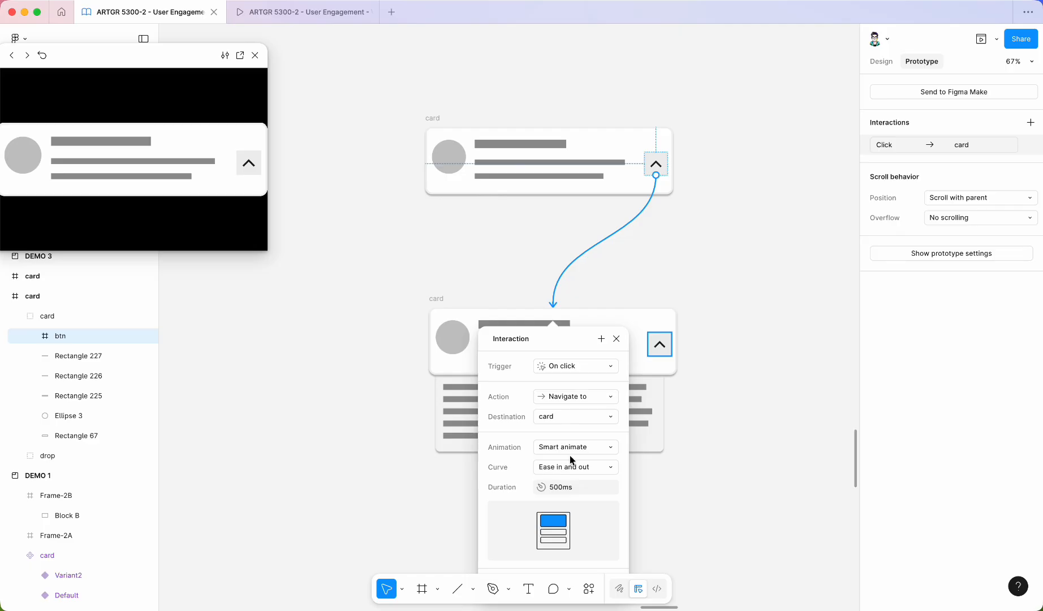
left_click(616, 338)
Connect the bottom card's button back to the top card with an On click Smart animate interaction.
left_click(660, 344)
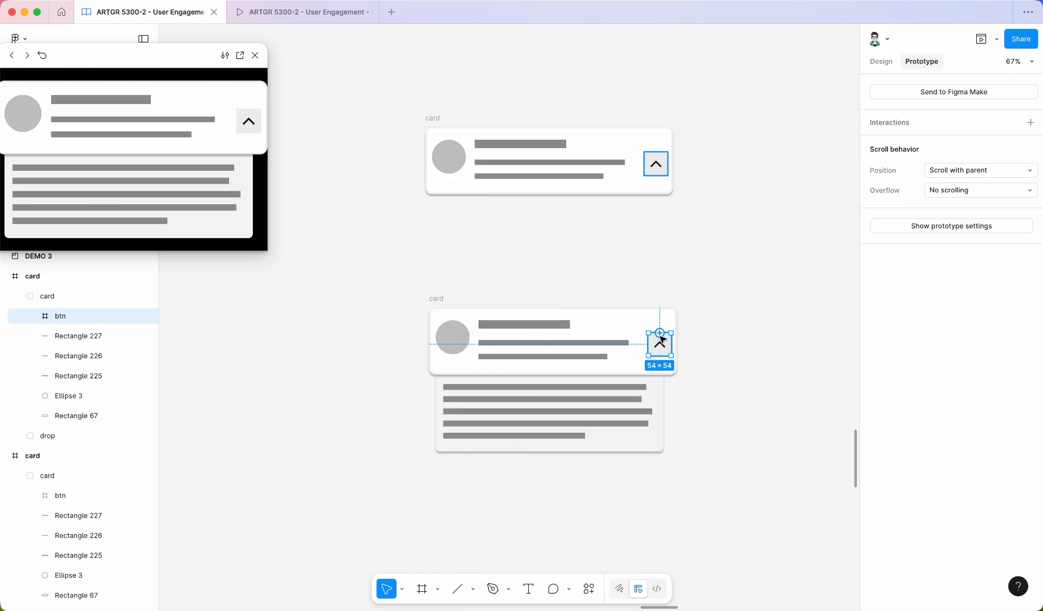
left_click_drag(660, 333, 643, 172)
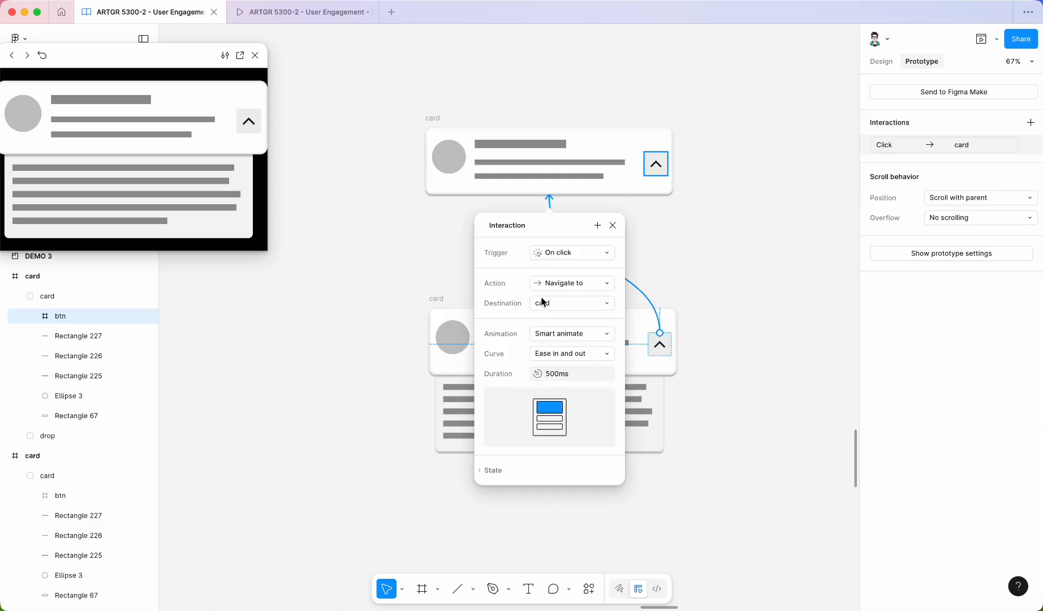
left_click(612, 226)
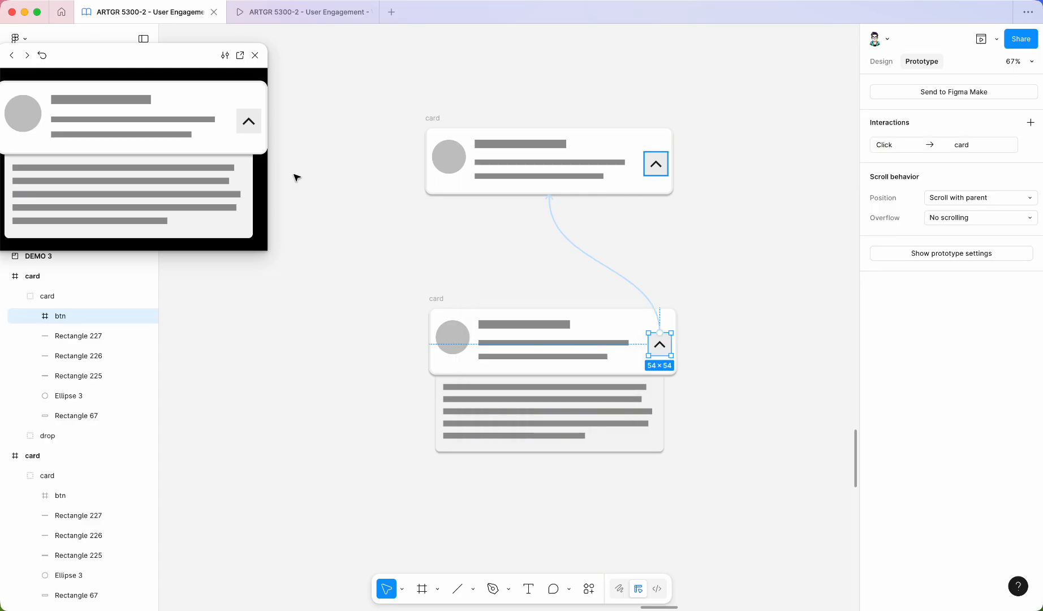
Test the expand and collapse toggle repeatedly in the prototype preview window.
left_click(249, 125)
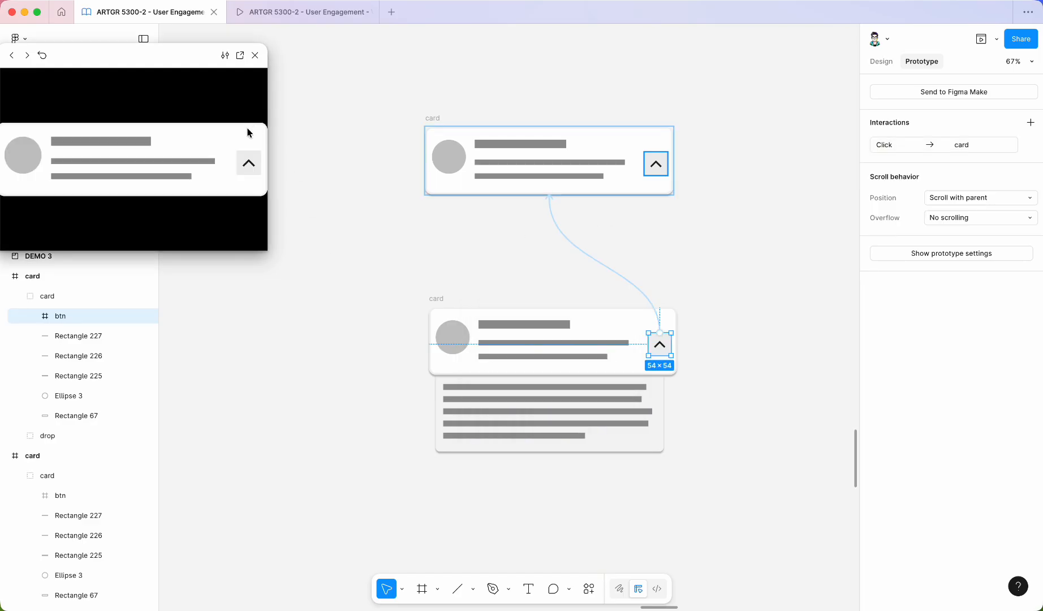
left_click(249, 123)
left_click(249, 123)
left_click(249, 125)
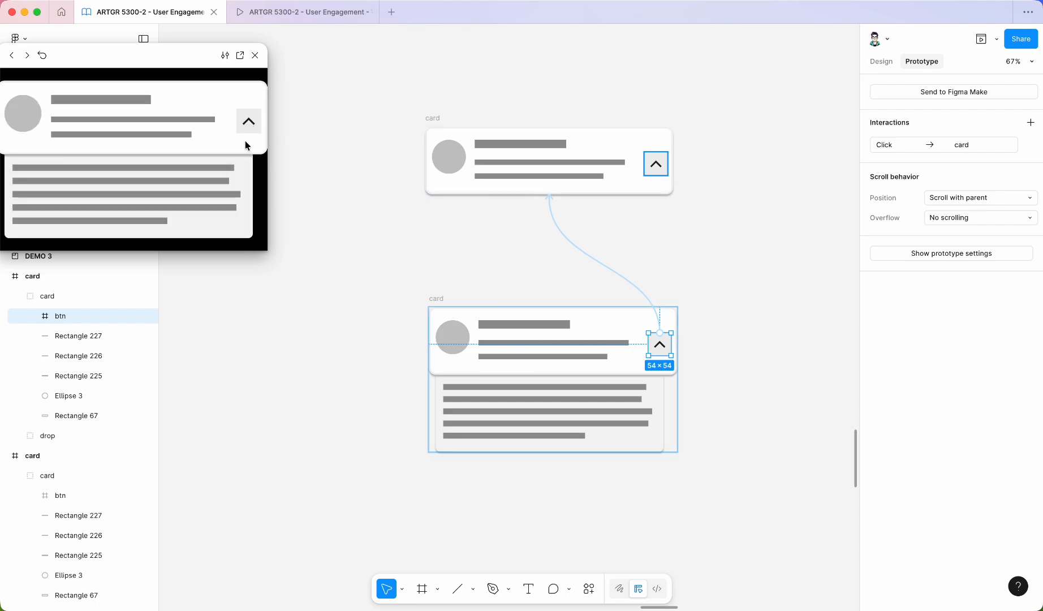
left_click(250, 126)
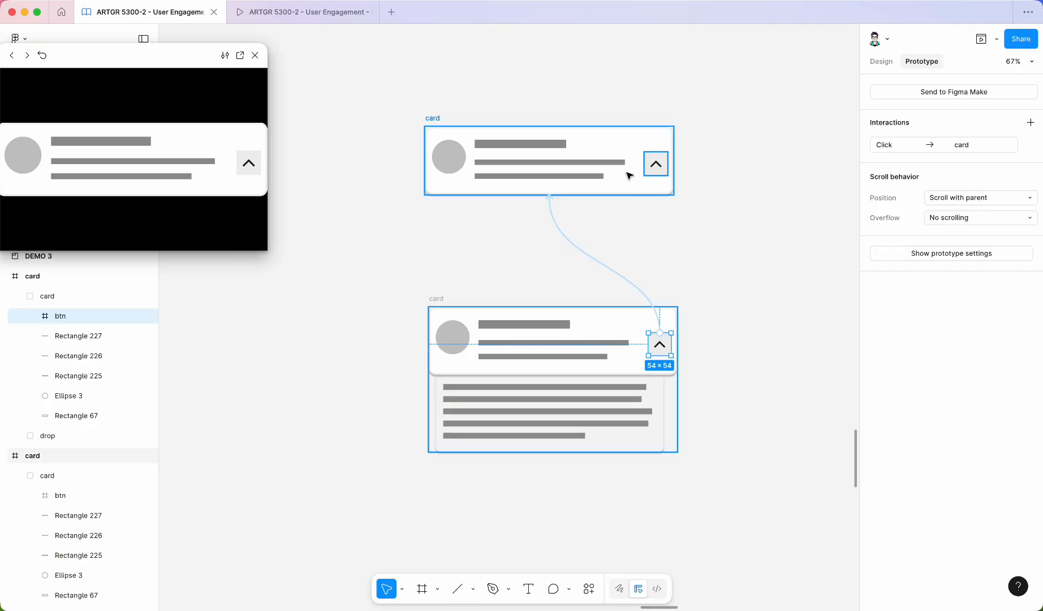
Rotate the collapsed card's arrow icon inside its button so it points downward.
scroll(638, 192, "up", 5, "ctrl")
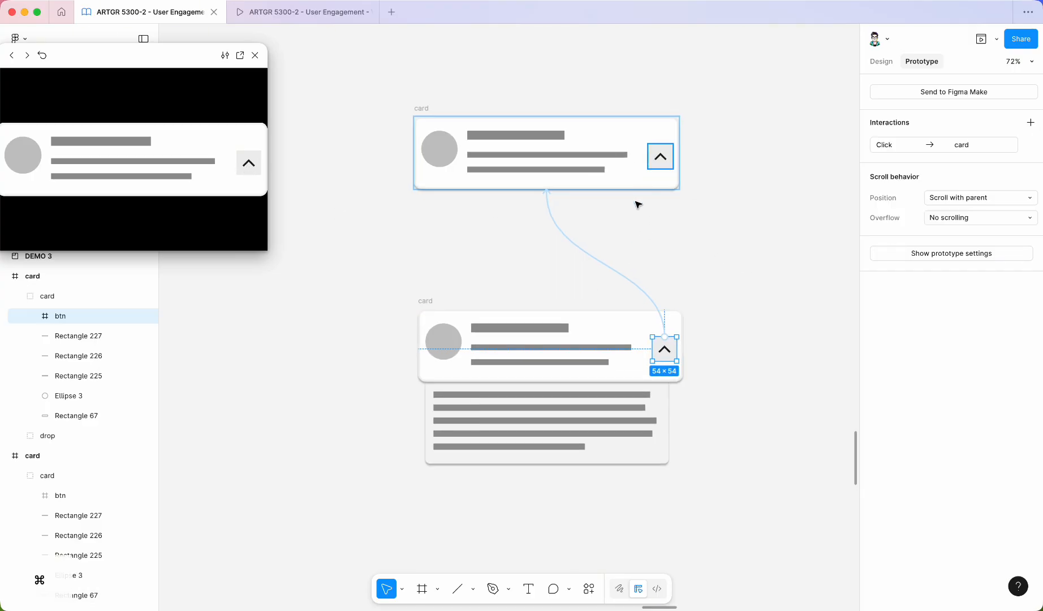
scroll(637, 128, "up", 3, "ctrl")
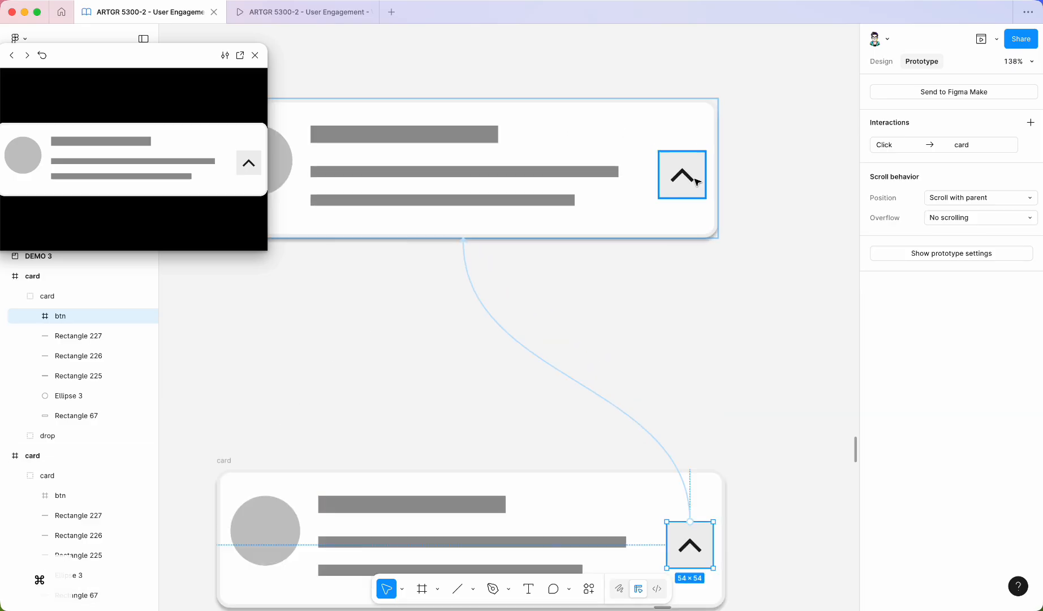
scroll(689, 170, "down", 2, "ctrl")
scroll(699, 175, "up", 5, "ctrl")
scroll(724, 180, "up", 2, "ctrl")
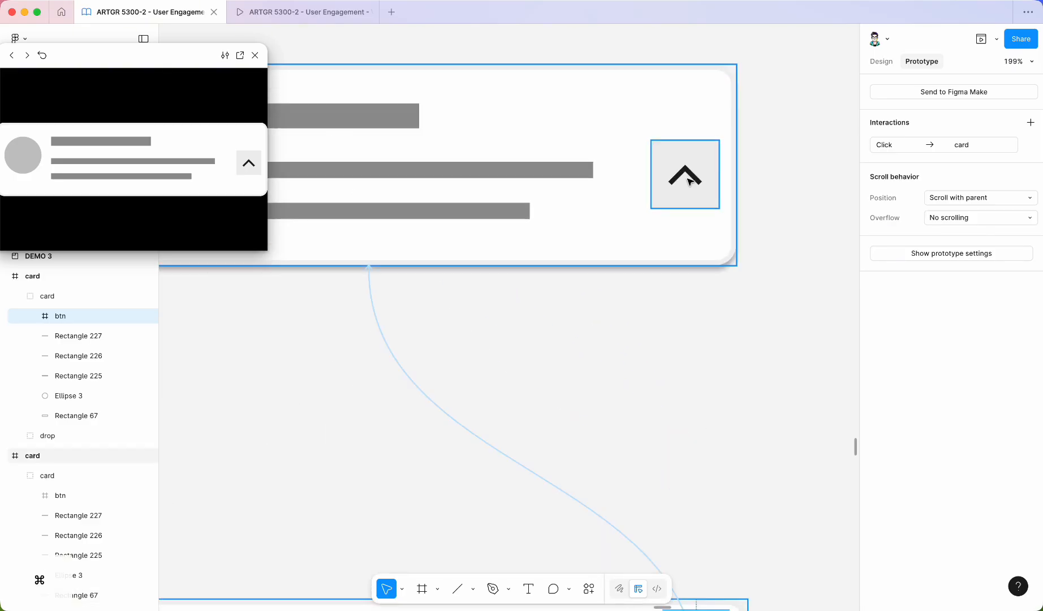
left_click(690, 177)
left_click(692, 175)
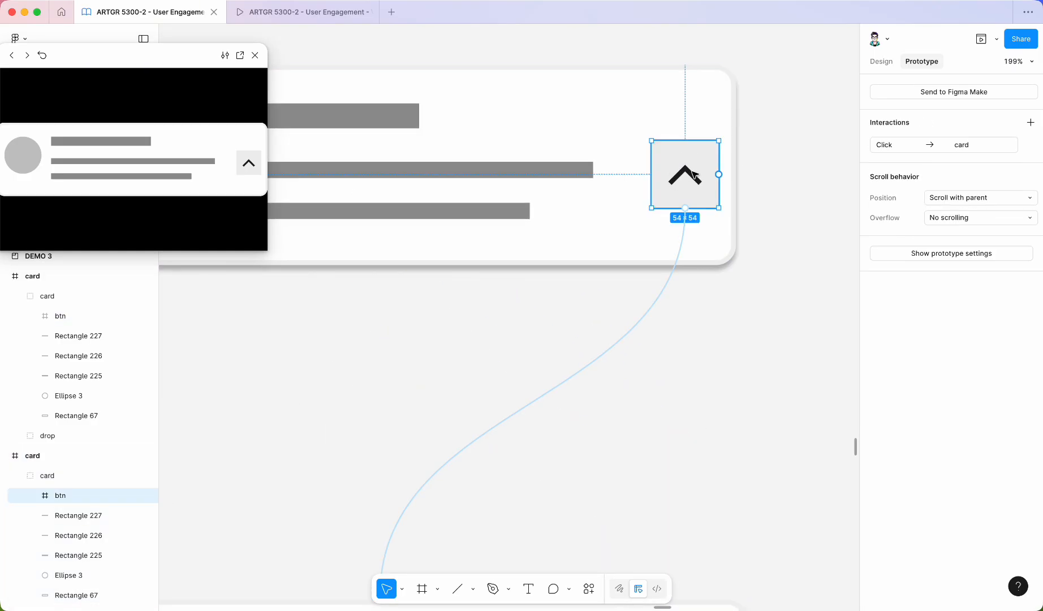
left_click(693, 177)
left_click(691, 176)
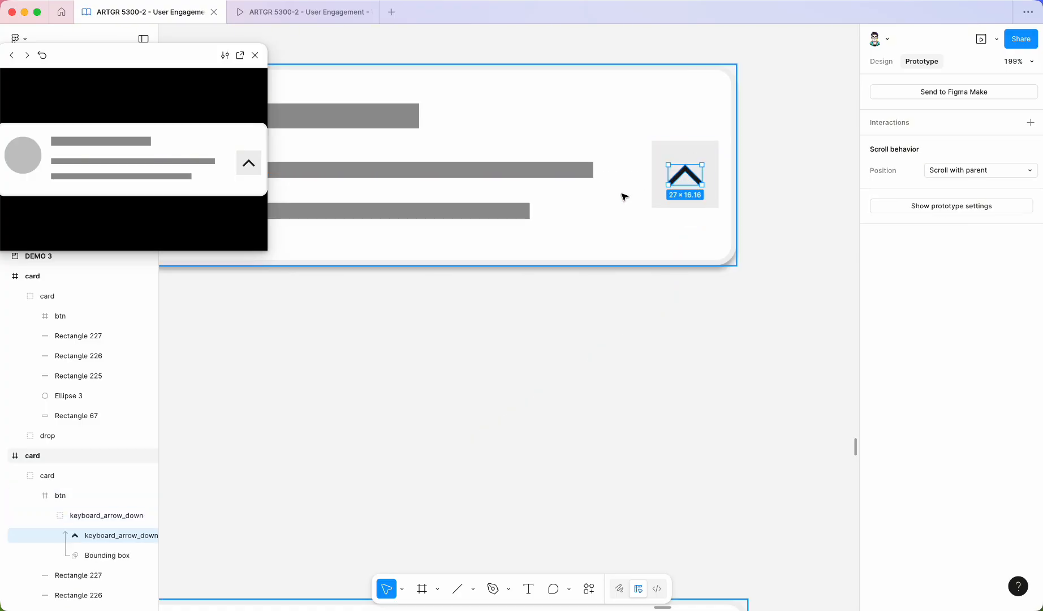
left_click_drag(706, 163, 623, 217)
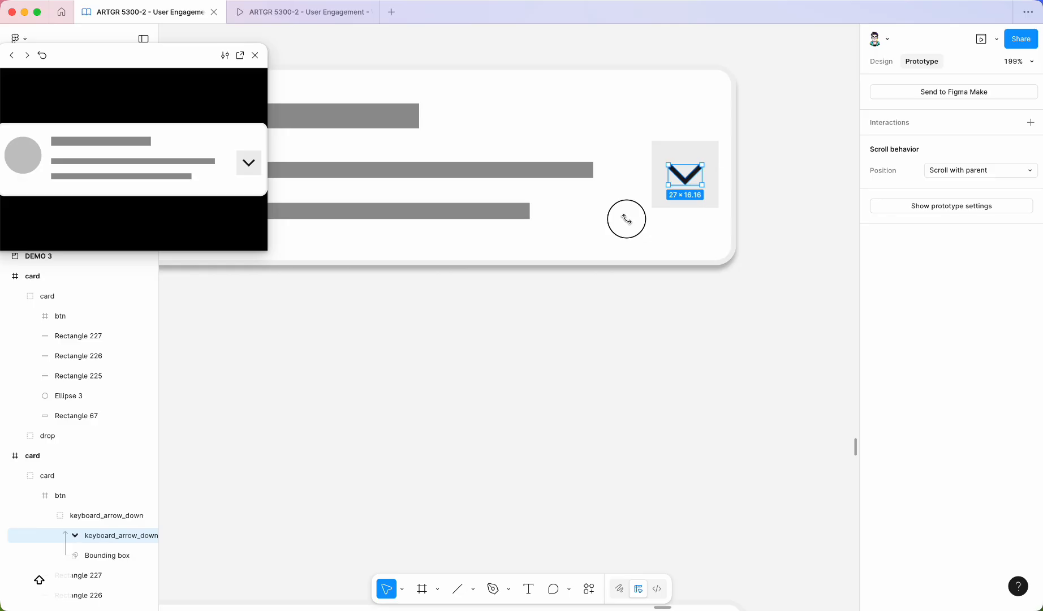
left_click(824, 197)
Test the toggle again in the prototype preview window with the downward arrow.
scroll(735, 111, "down", 5)
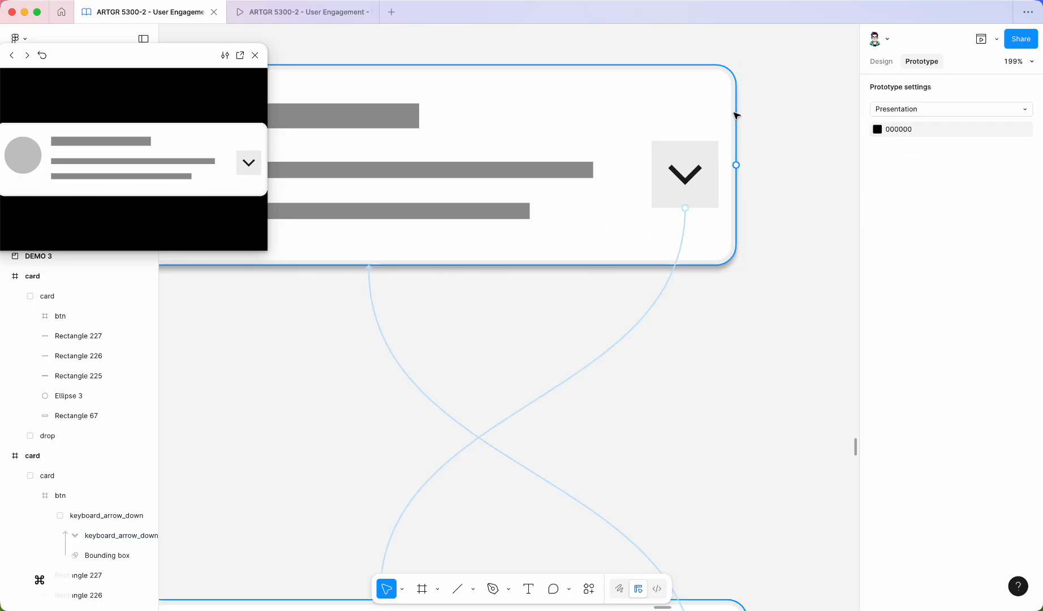
left_click(247, 166)
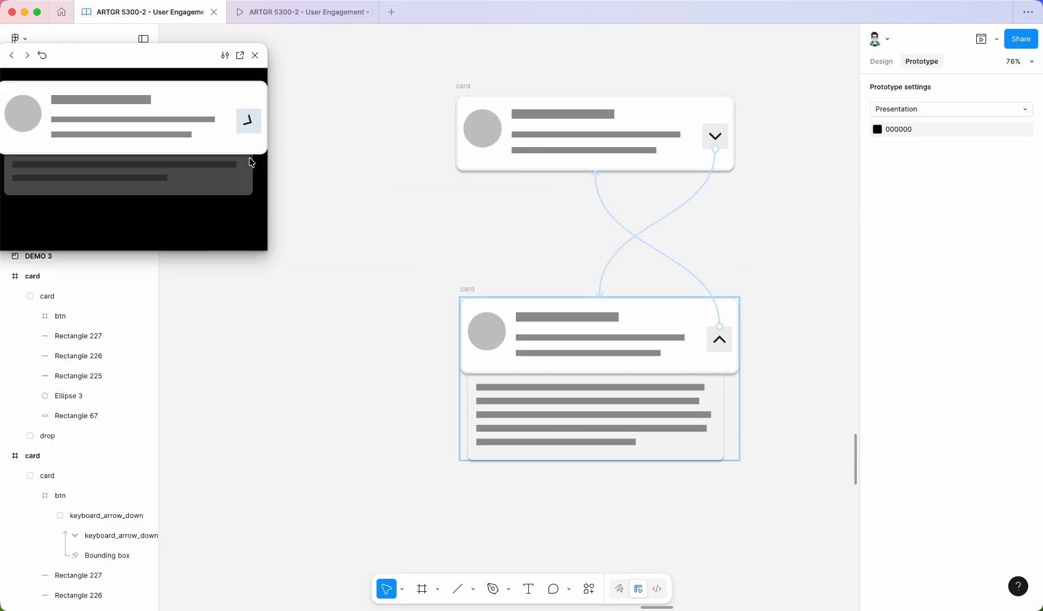
left_click(247, 129)
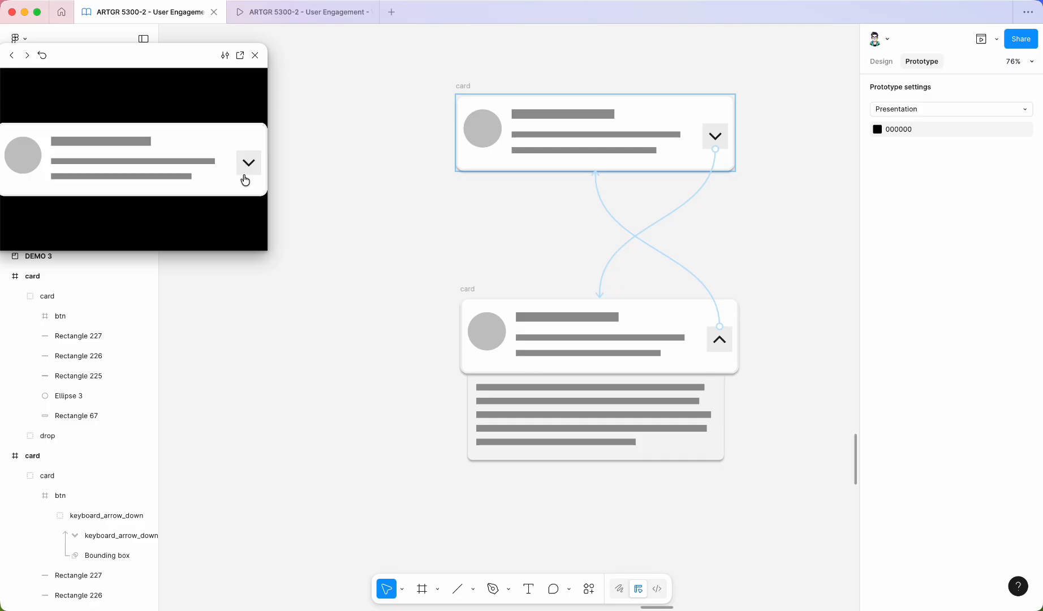
left_click(246, 175)
Move the expanded card frame slightly up toward the collapsed card.
left_click(388, 137)
scroll(441, 272, "down", 3)
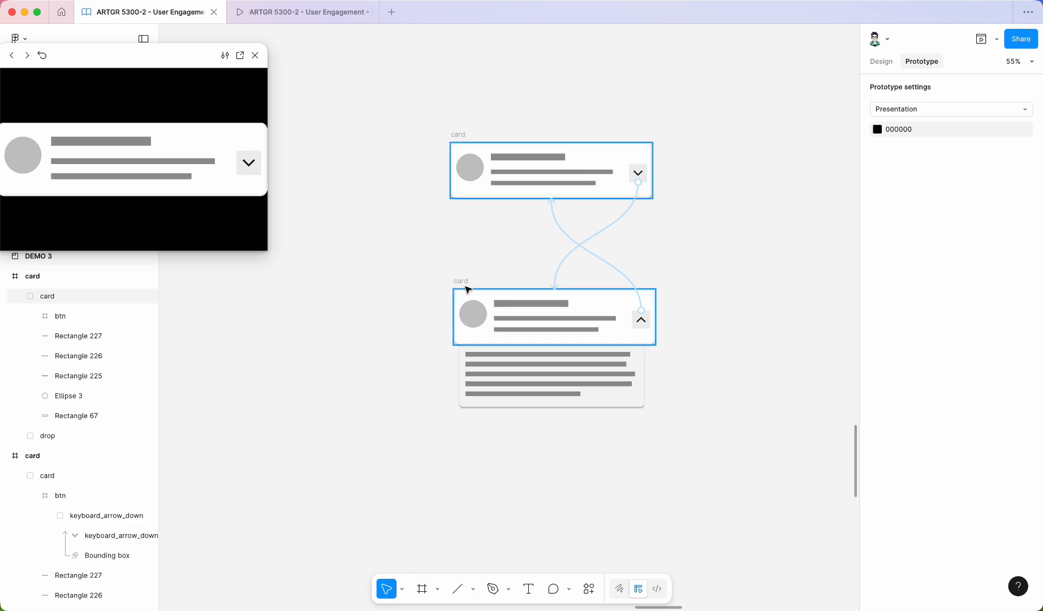
mouse_move(459, 278)
left_mouse_down()
mouse_move(459, 240)
mouse_move(459, 257)
left_mouse_up()
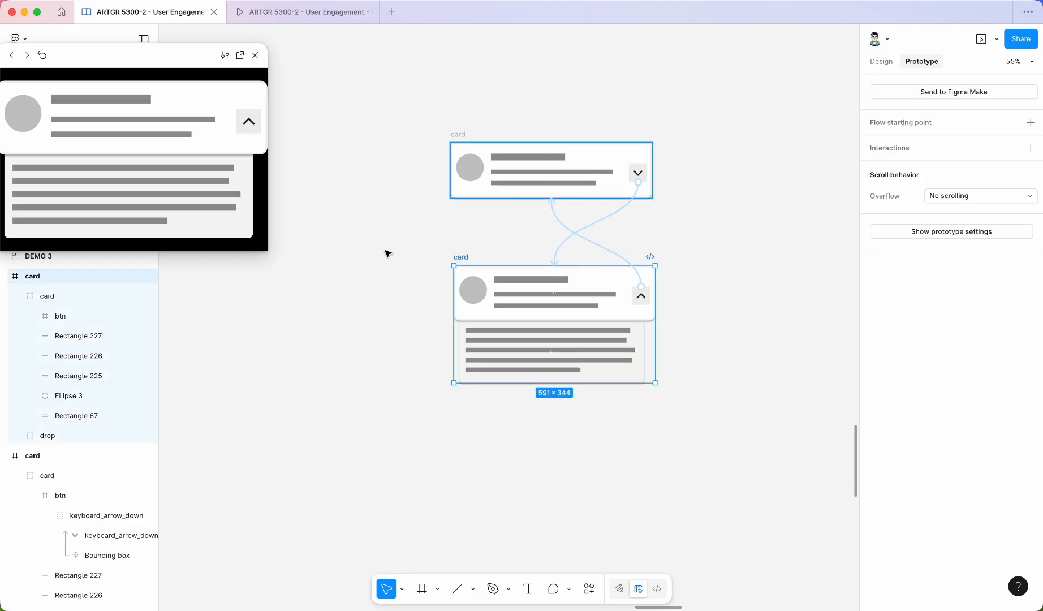
Select both collapsed and expanded card frames and combine them into a component set.
left_click(882, 61)
left_click_drag(347, 97, 698, 457)
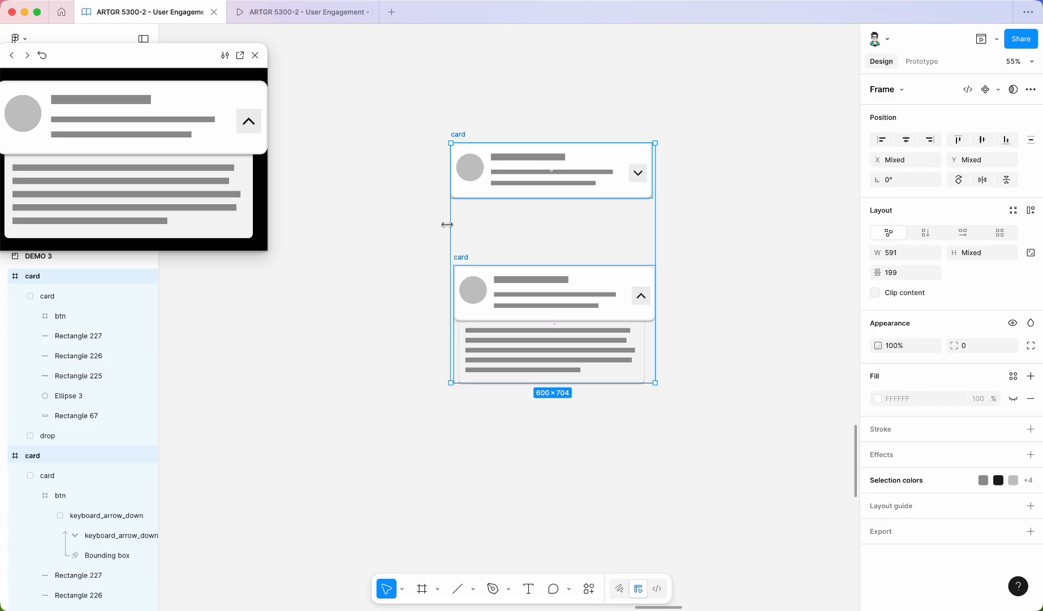
left_click(998, 90)
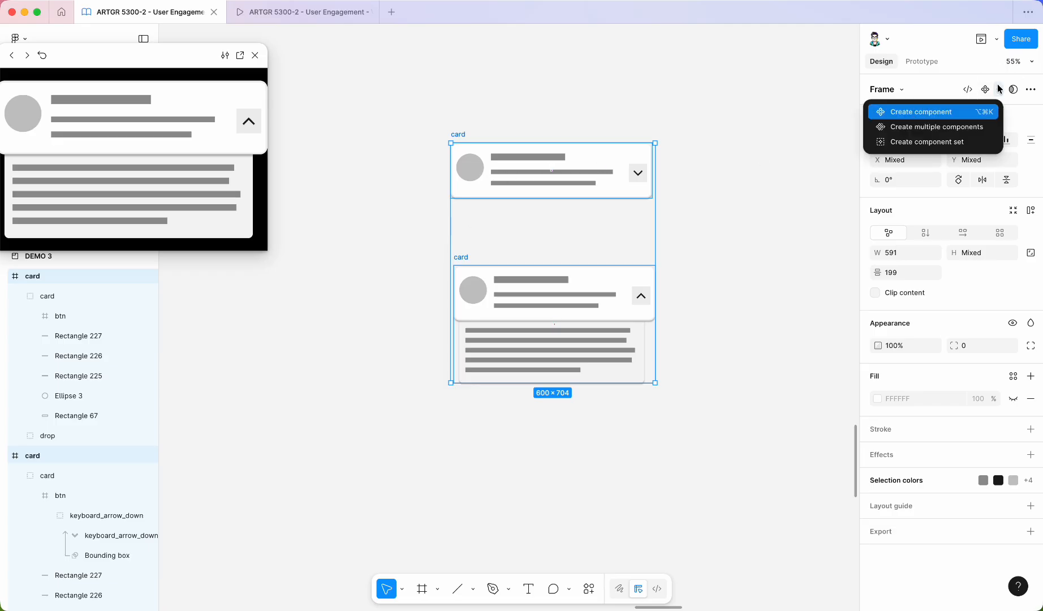
left_click(916, 144)
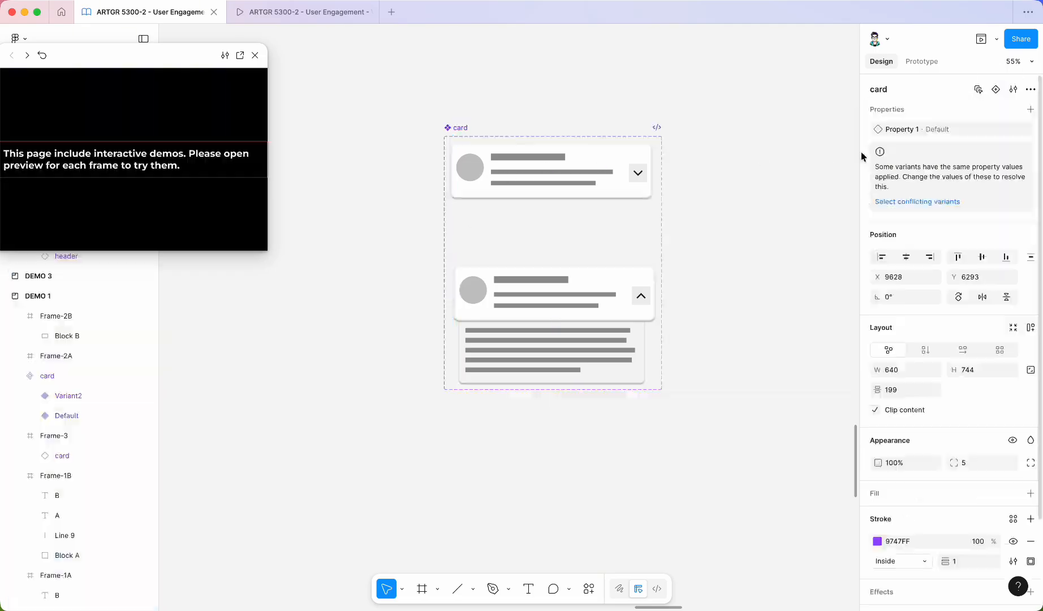
Inspect the click interactions on the buttons of both card variants in prototype mode.
left_click(478, 280)
left_click(921, 61)
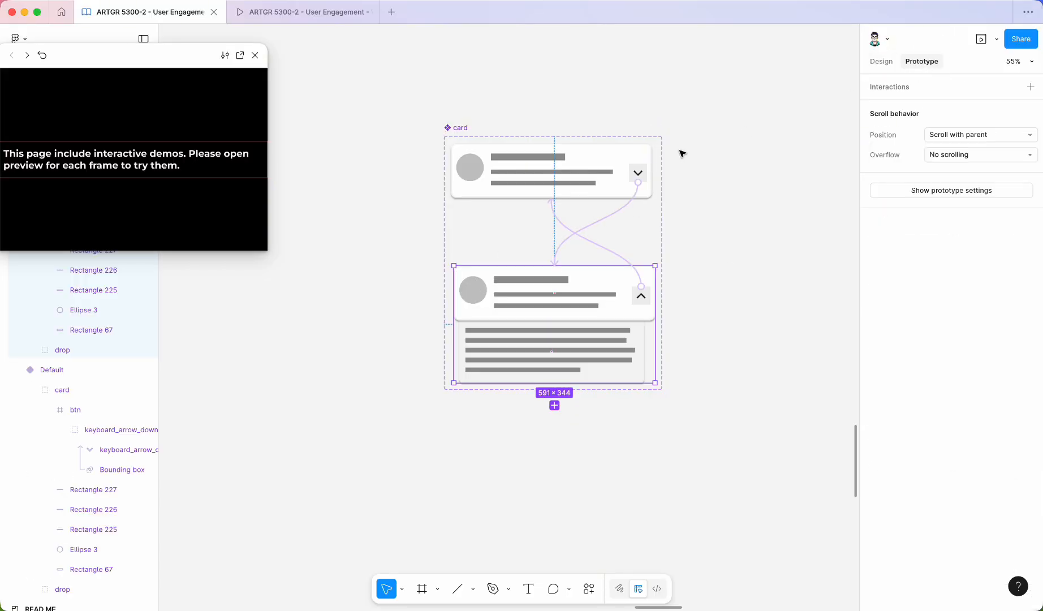
left_click(610, 220)
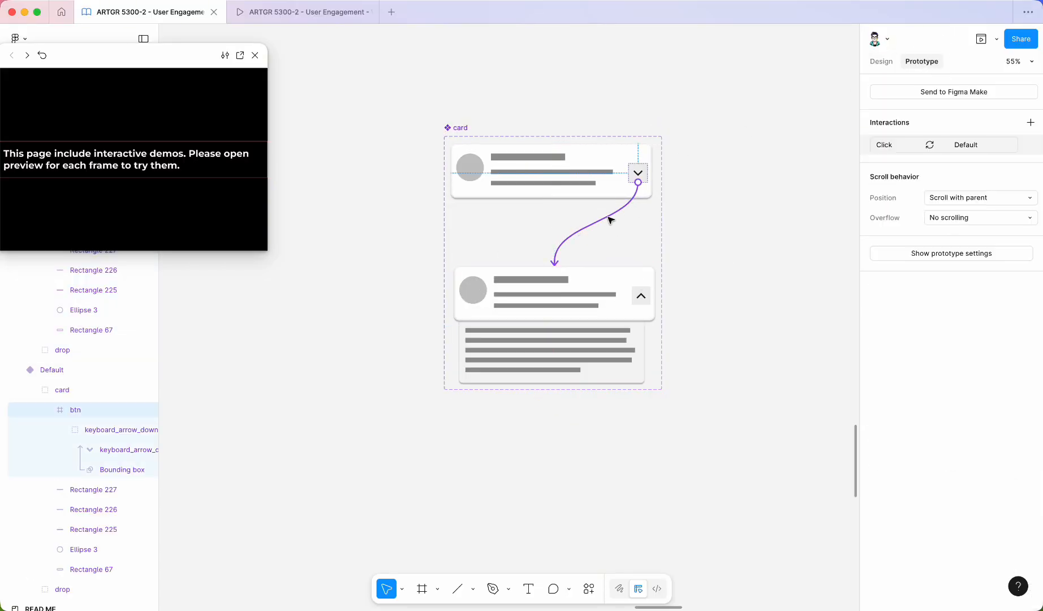
left_click(610, 220)
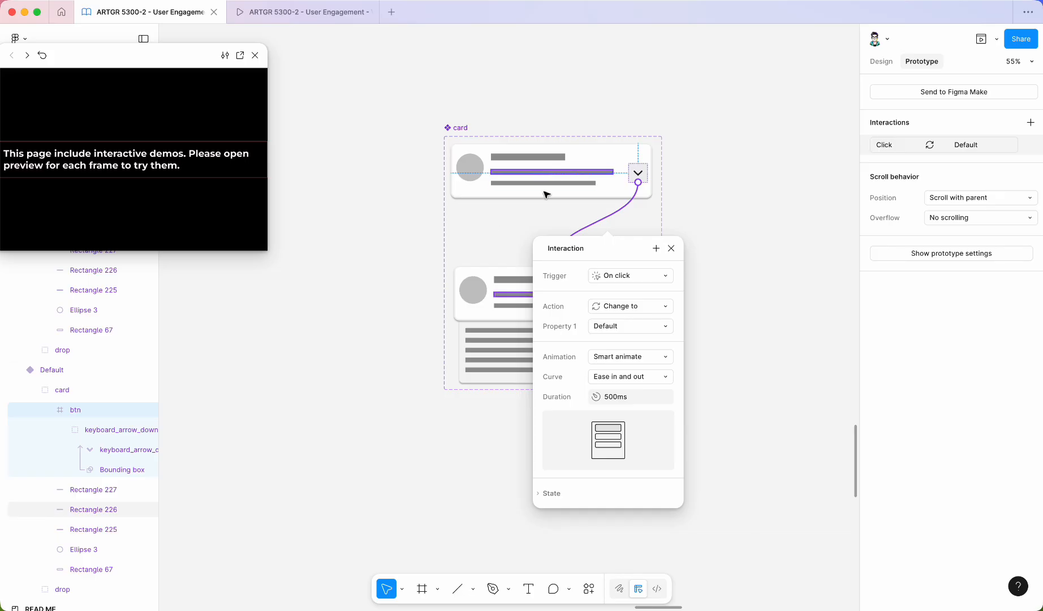
left_click(493, 225)
left_click(566, 223)
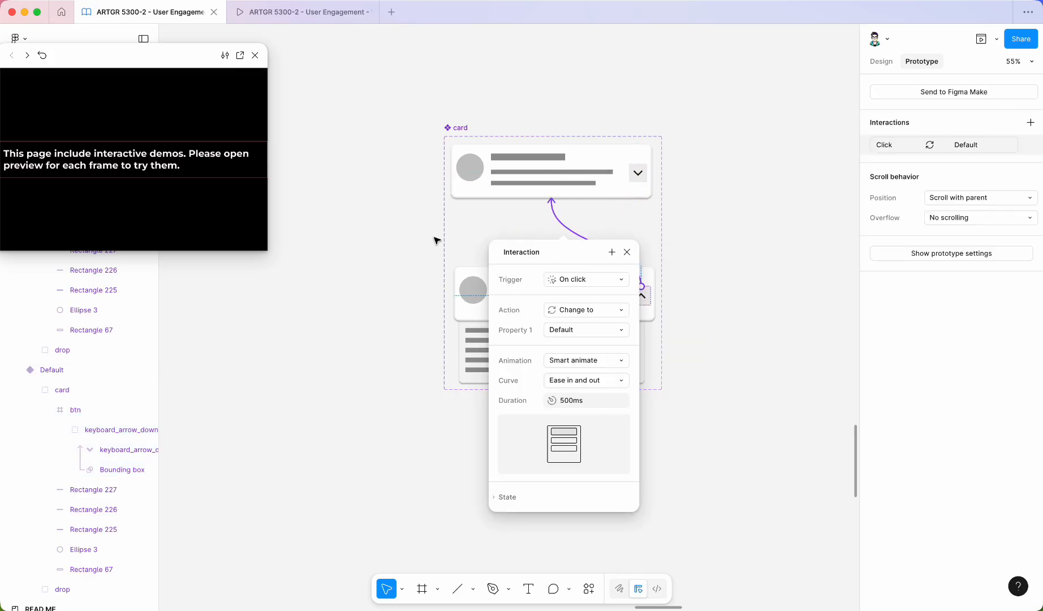
left_click(435, 237)
Draw a new frame about 866 × 724 to the left of the card component set.
scroll(375, 203, "down", 3)
scroll(337, 215, "up", 3)
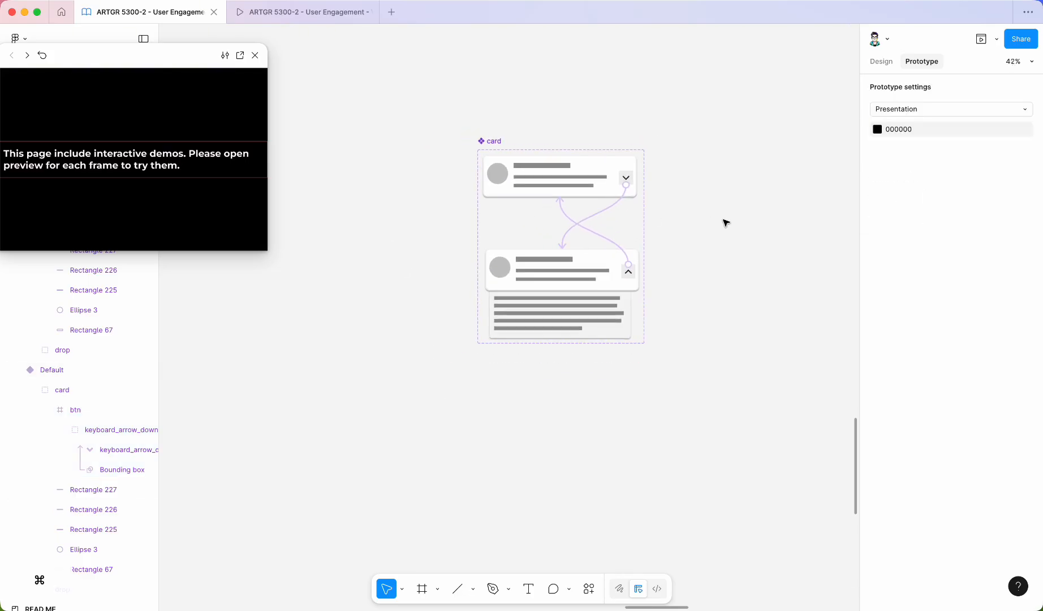
scroll(480, 236, "left", 2)
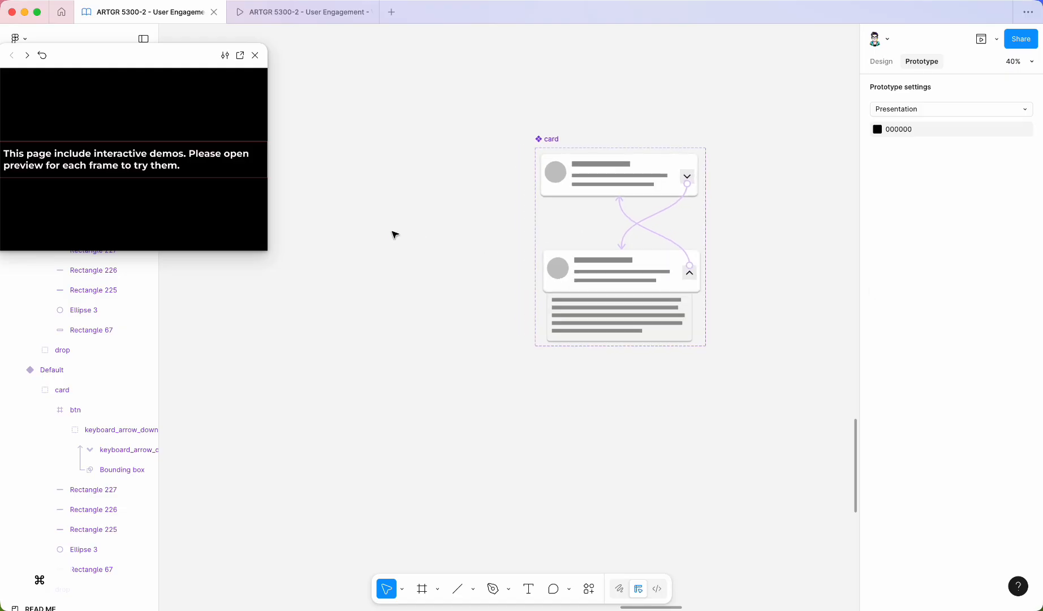
key("f")
left_click_drag(328, 160, 511, 319)
mouse_move(314, 150)
left_mouse_down()
mouse_move(279, 126)
mouse_move(310, 135)
left_mouse_up()
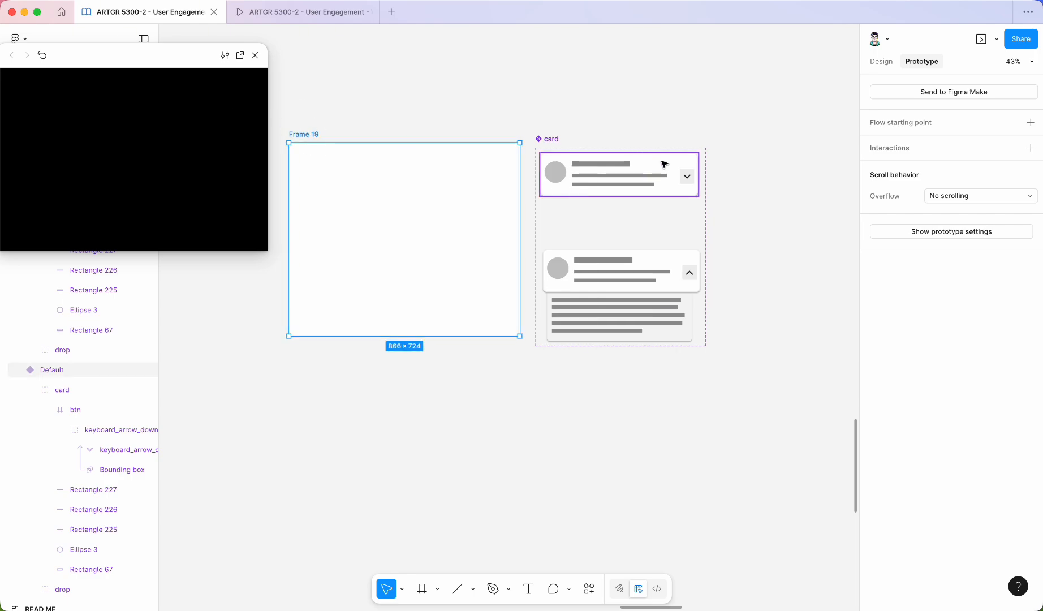
Place an instance of the collapsed card variant inside the new frame and open the frame in the prototype preview.
left_click_drag(645, 181, 431, 203)
left_click(304, 137)
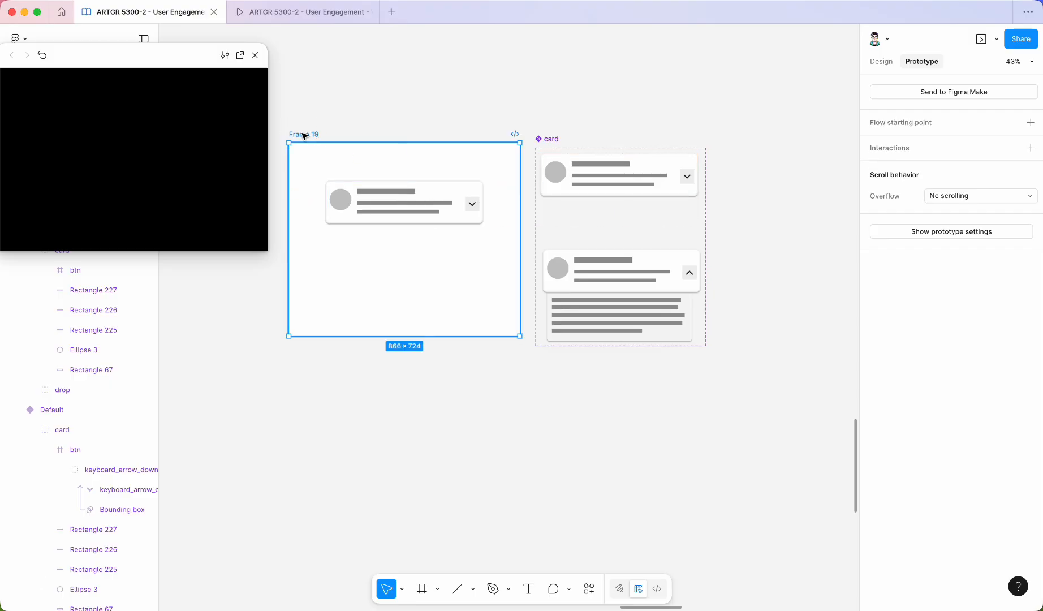
left_click(356, 86)
left_click(290, 135)
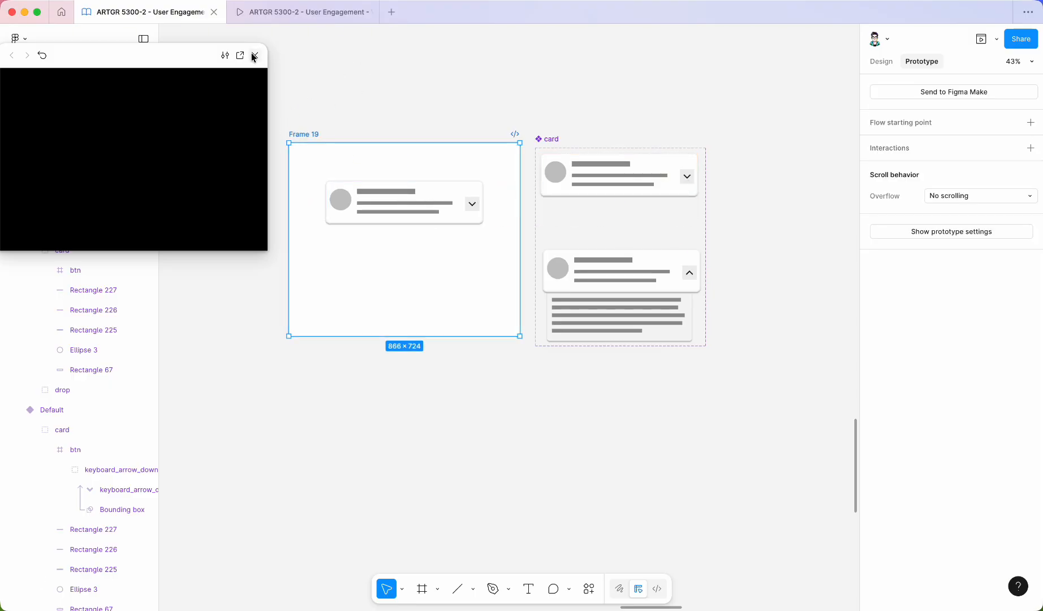
left_click(255, 55)
left_click(982, 38)
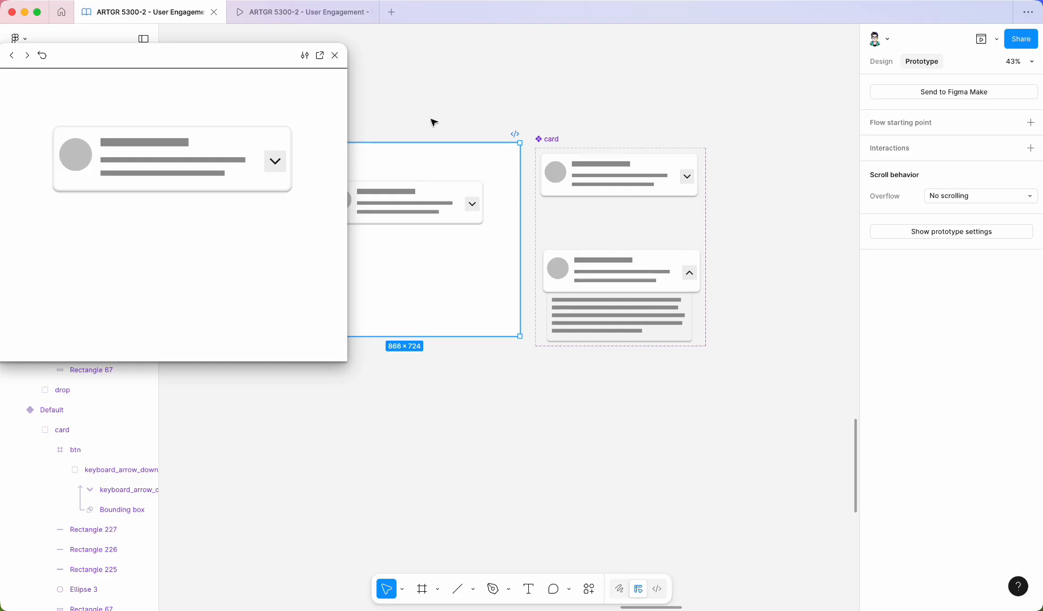
Test the card instance's expand and collapse toggle in the preview window.
scroll(773, 240, "down", 5)
scroll(469, 224, "up", 3)
left_click(620, 213)
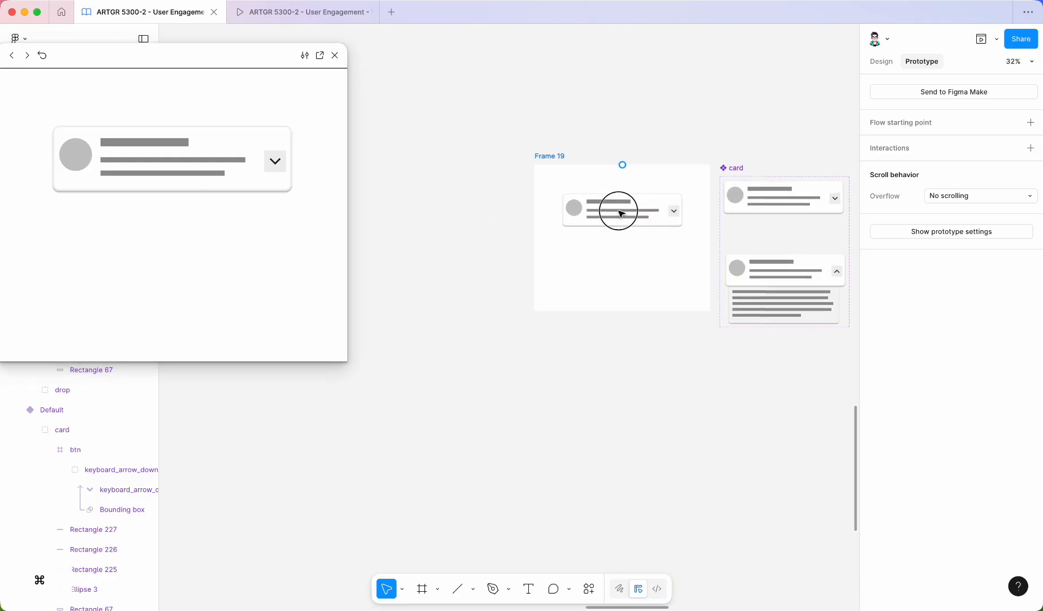
left_click(285, 161)
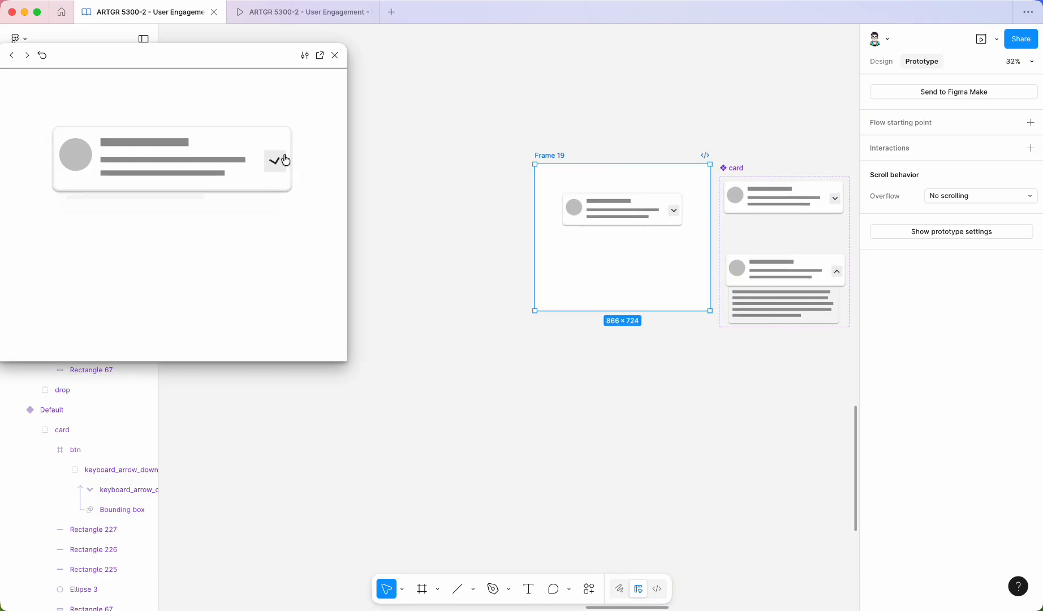
left_click(276, 169)
left_click(275, 169)
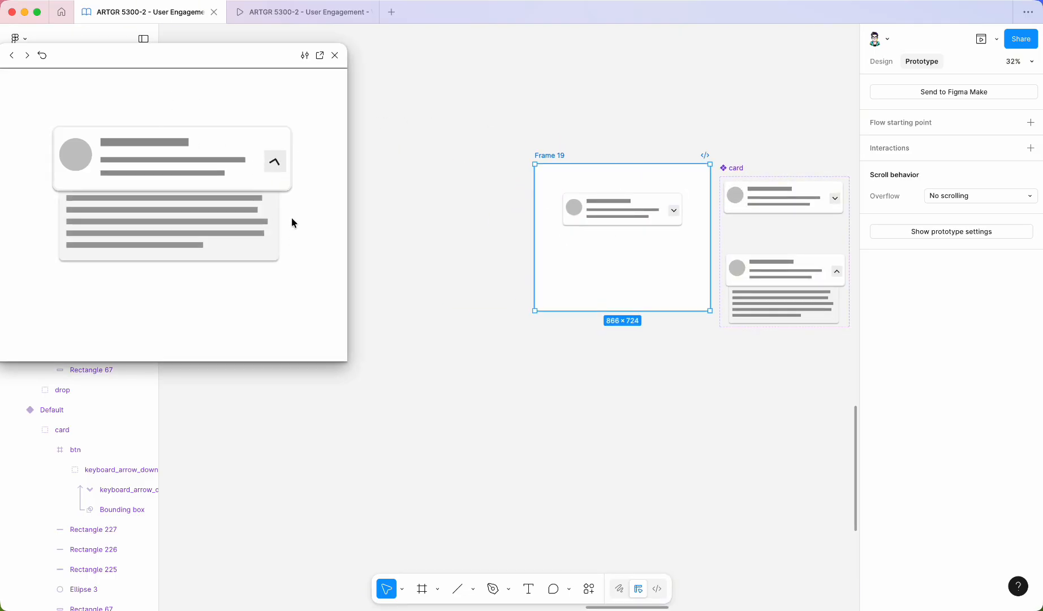
left_click(278, 168)
left_click(278, 170)
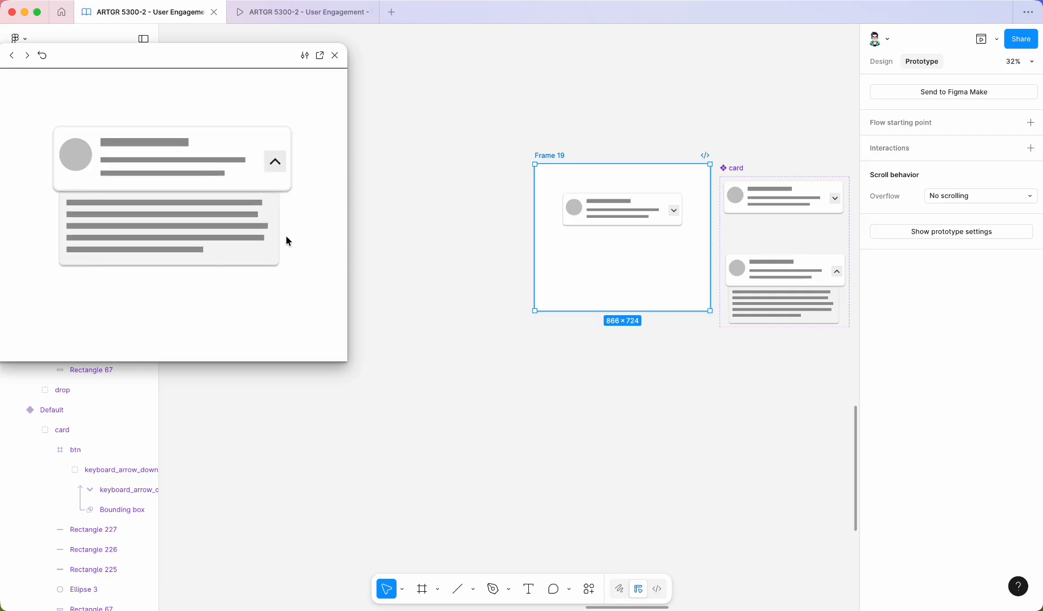
Stretch the new frame taller by extending its bottom edge.
scroll(763, 231, "up", 2)
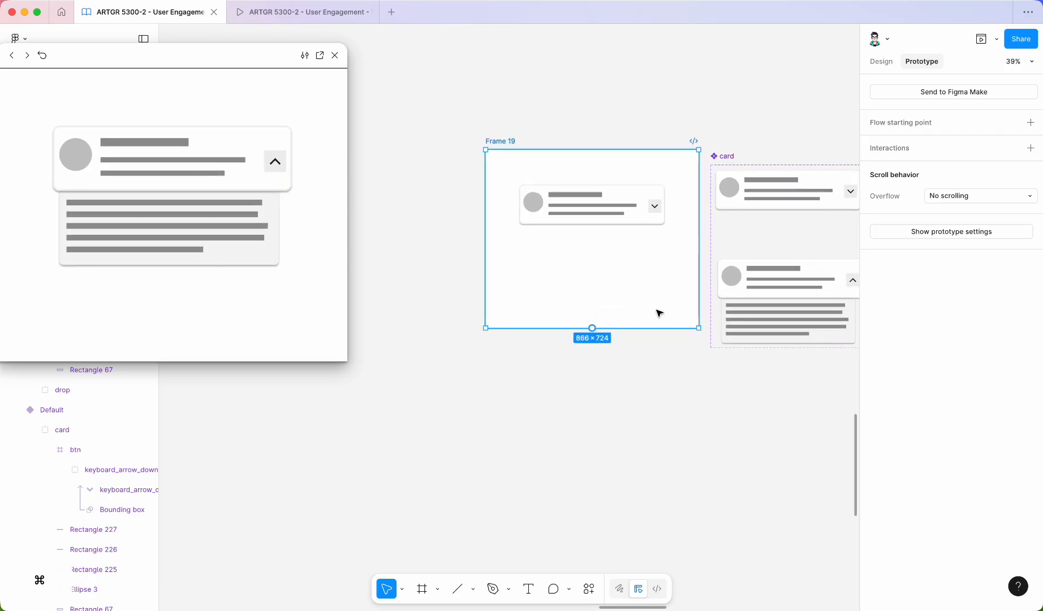
left_click(640, 330)
left_click_drag(639, 329, 639, 409)
Duplicate the card instance into a vertical stack of three cards inside the frame.
left_click(573, 219)
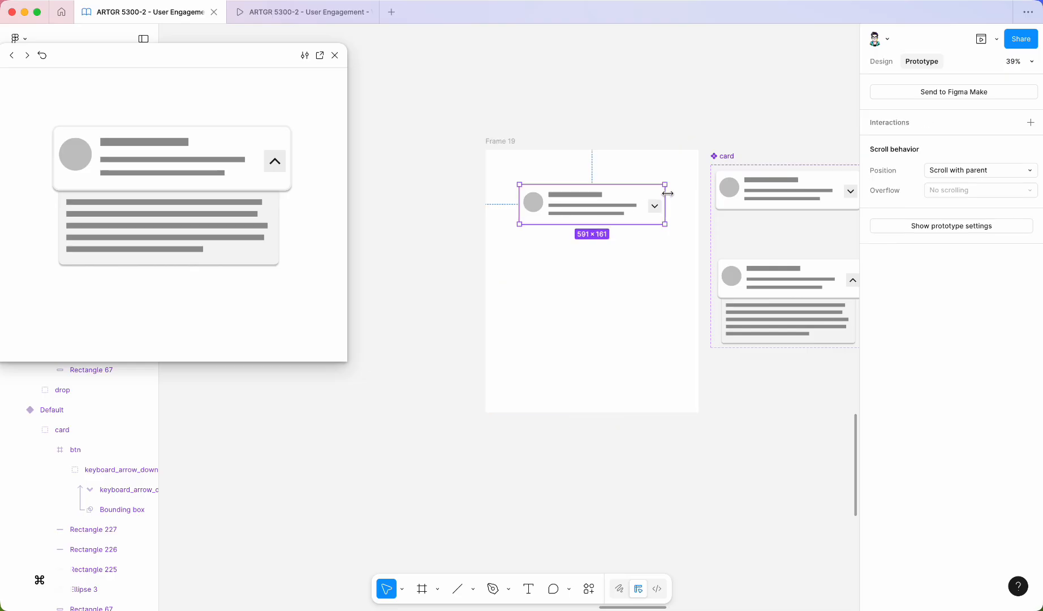
scroll(588, 207, "up", 3)
left_click_drag(588, 207, 566, 356)
Test expanding the top card of the stack in the preview window.
left_click(275, 151)
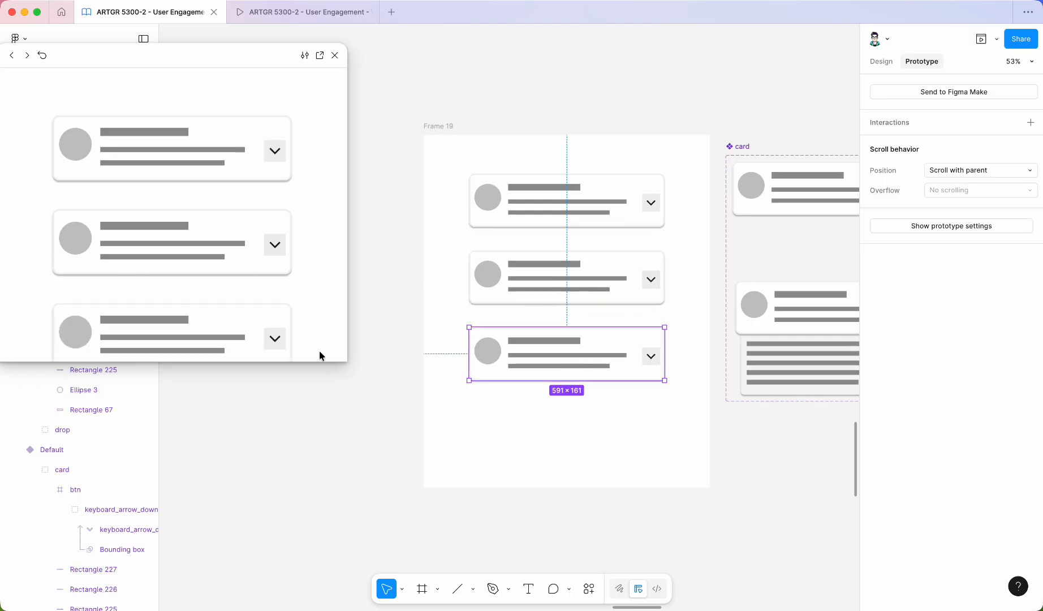
left_click_drag(345, 361, 341, 360)
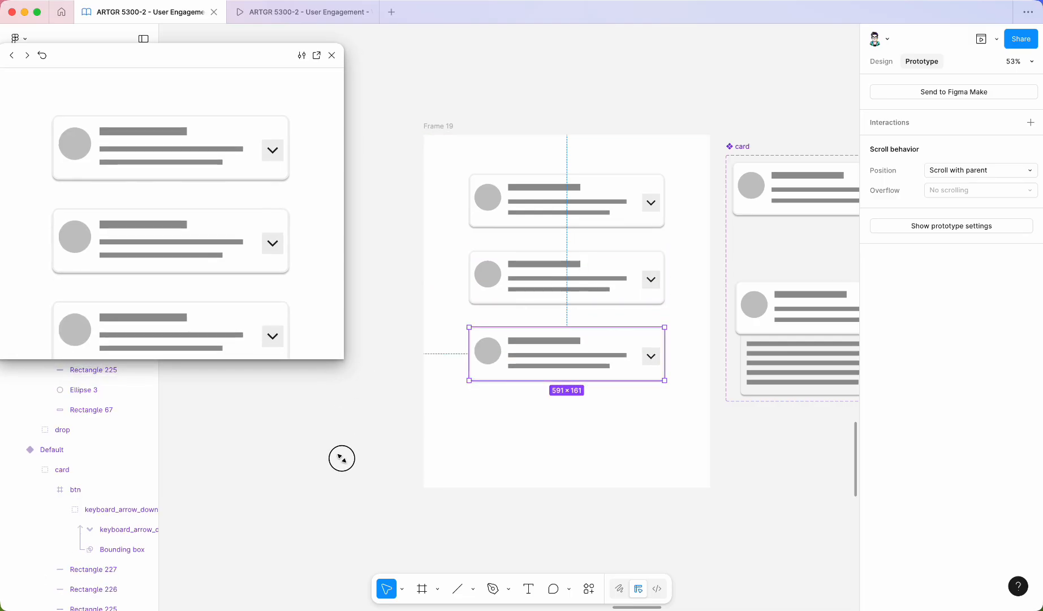
left_click(272, 150)
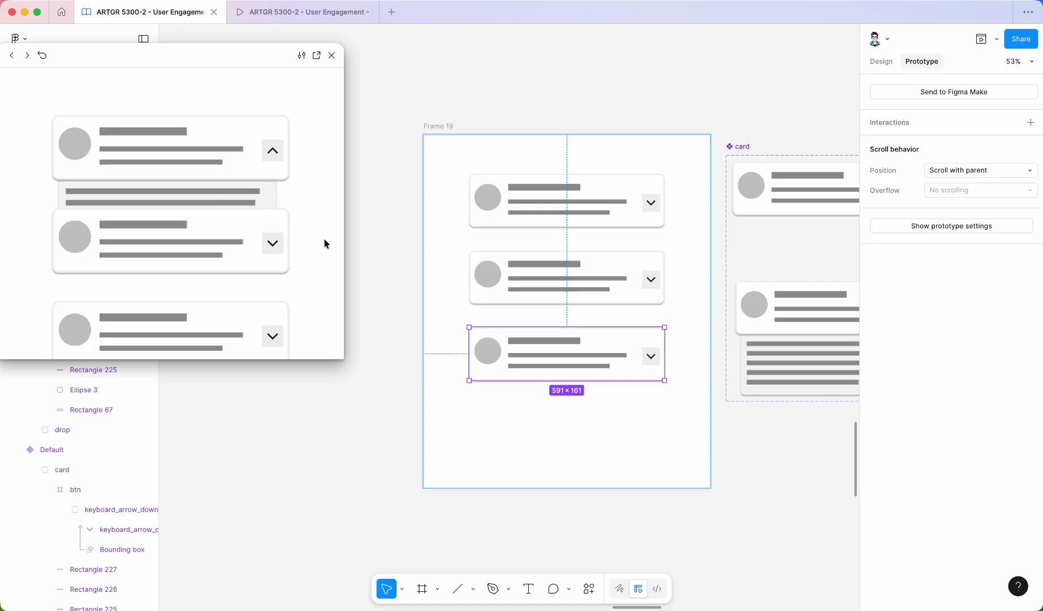
Select all three card instances and wrap them in a vertical auto layout.
left_click(541, 278, "shift")
left_click(546, 212, "shift")
left_click(875, 64)
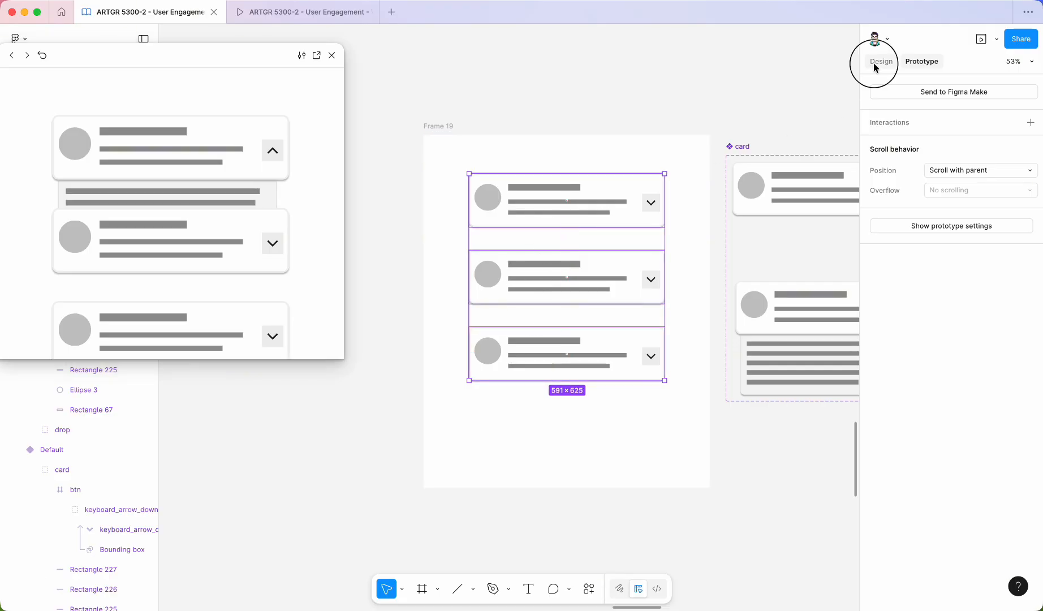
scroll(983, 311, "down", 3)
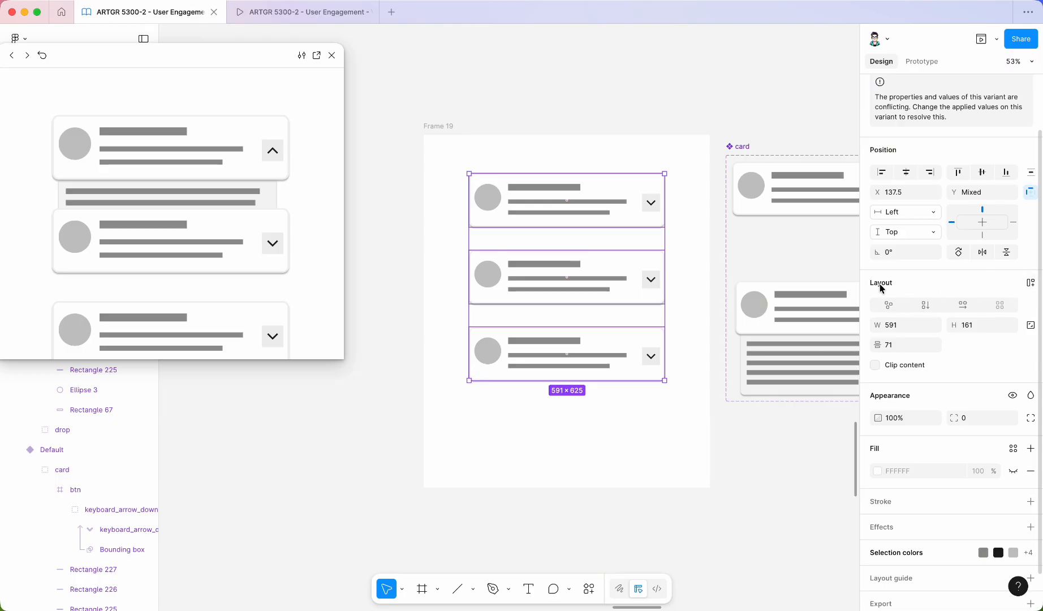
left_click(1030, 285)
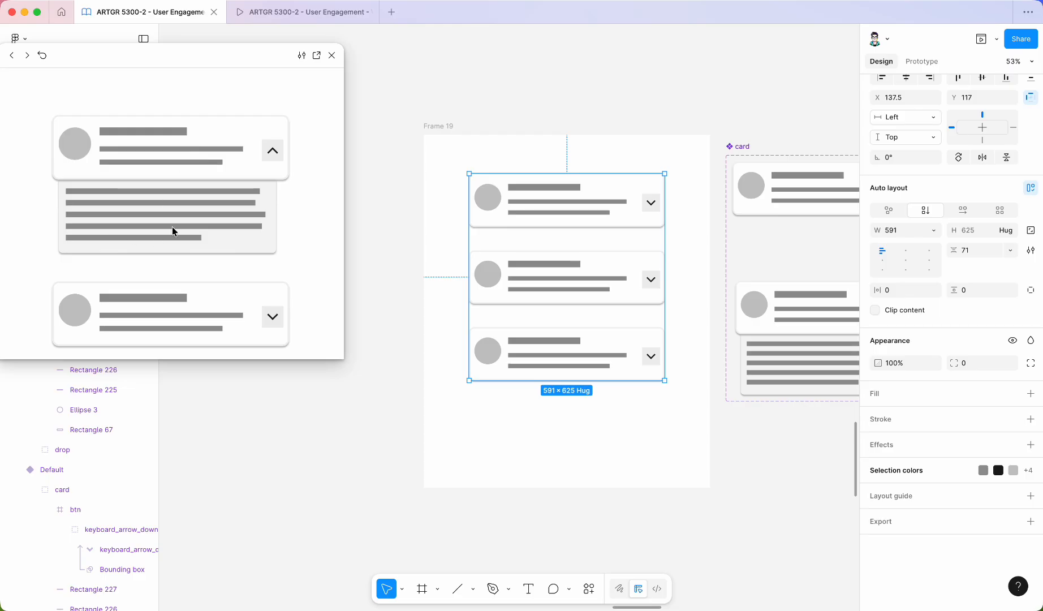
Test expanding and collapsing the stacked cards in the preview window.
left_click(273, 152)
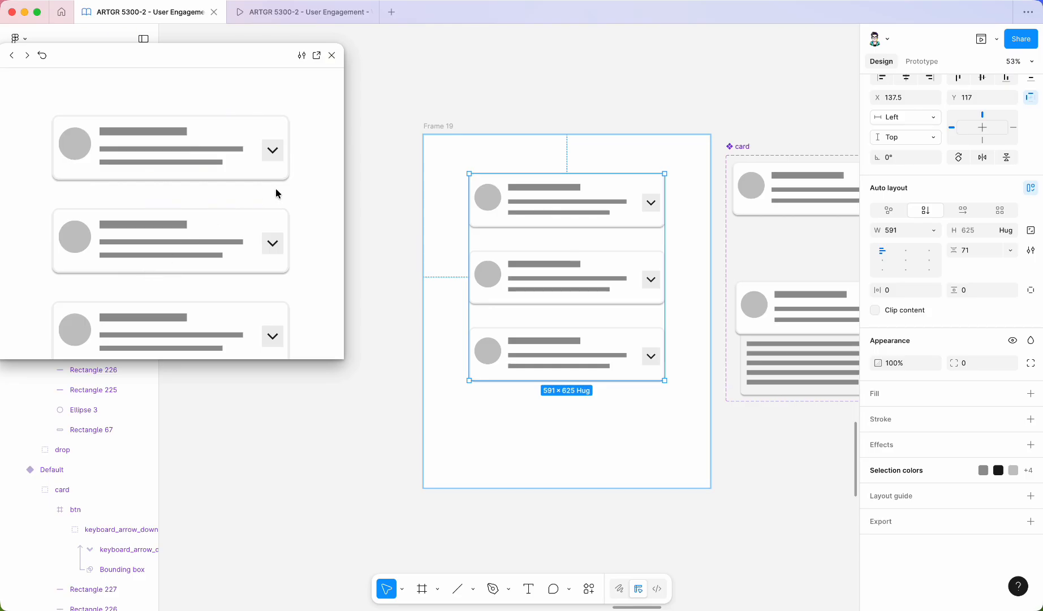
left_click(272, 152)
left_click(272, 152)
left_click(273, 244)
left_click(273, 247)
left_click(272, 152)
left_click(277, 149)
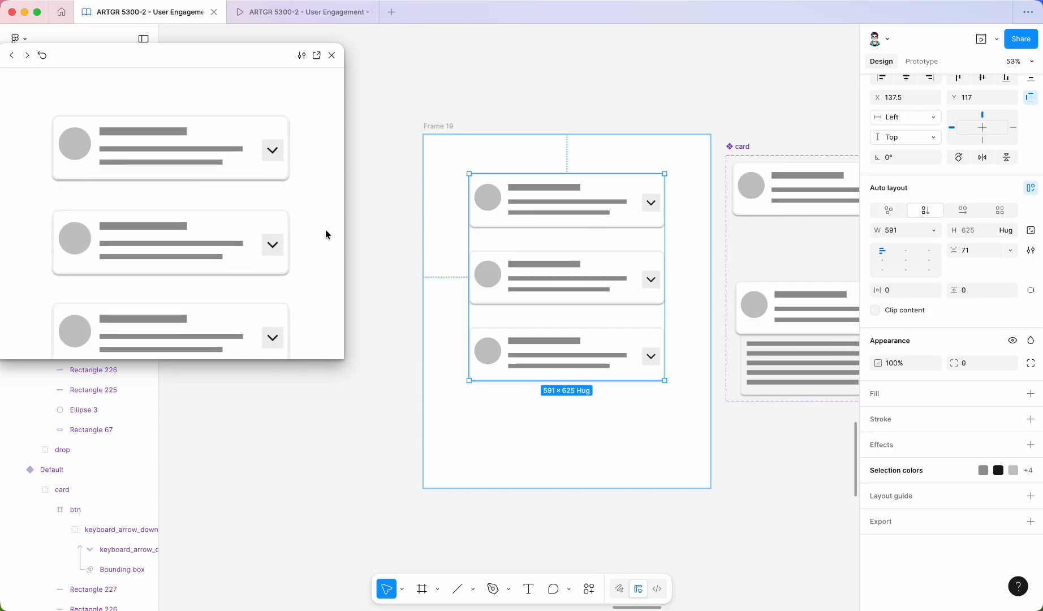